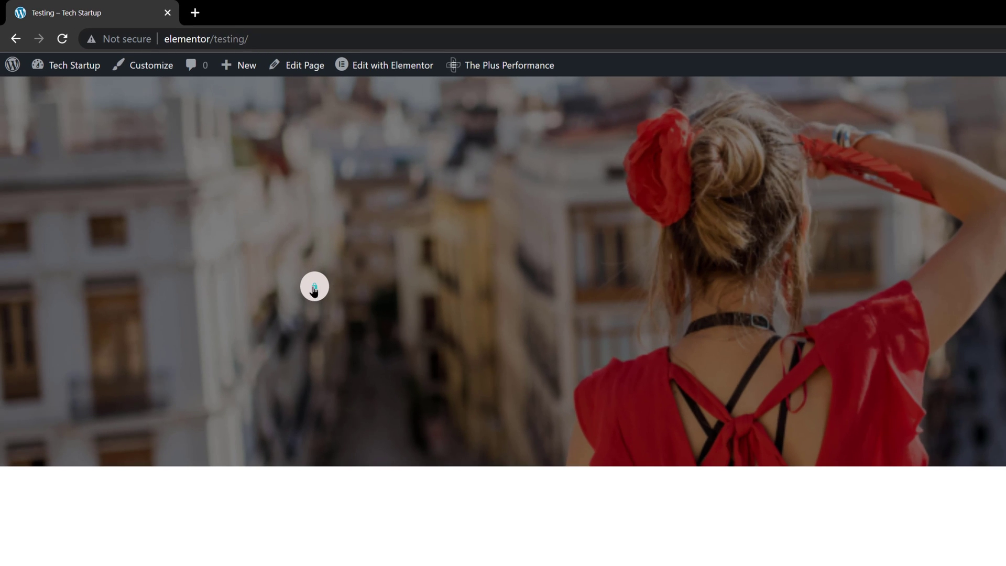
Step: Expand and collapse the Testing page's circle menu and, after reloading, its vertical icon menu
{"action": "left_click", "coordinate": [314, 287]}
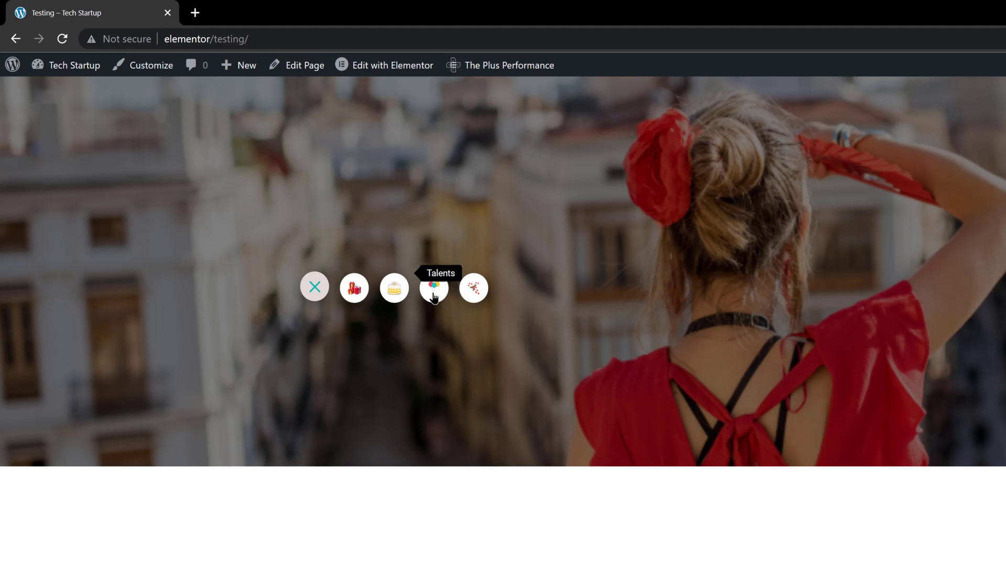
{"action": "left_click", "coordinate": [314, 286]}
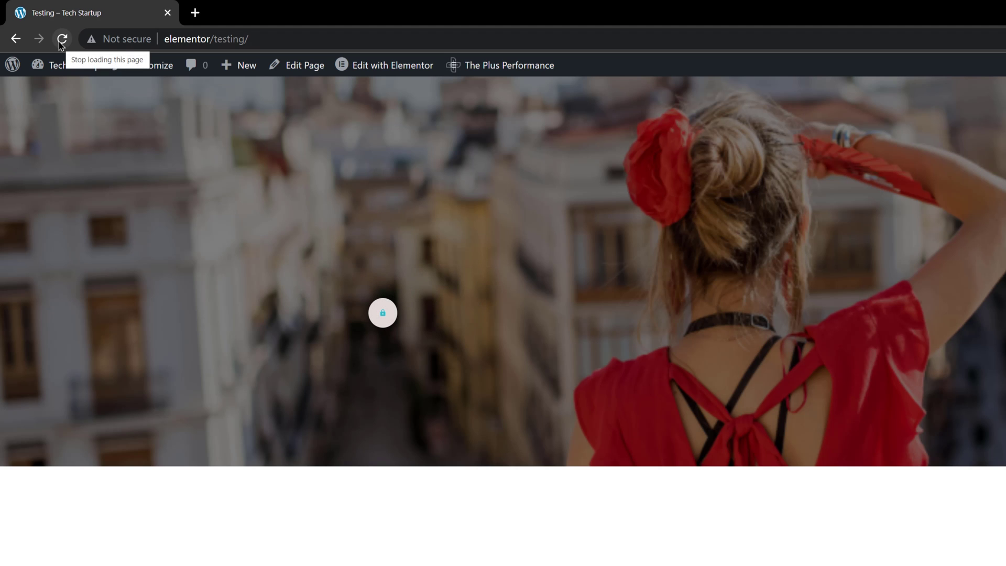
{"action": "left_click", "coordinate": [384, 316]}
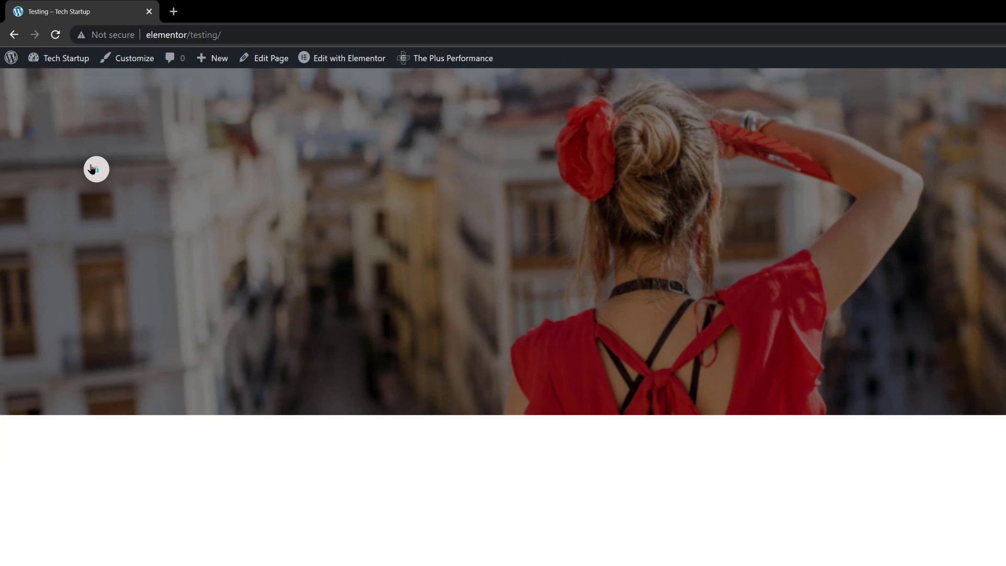
{"action": "left_click", "coordinate": [91, 168]}
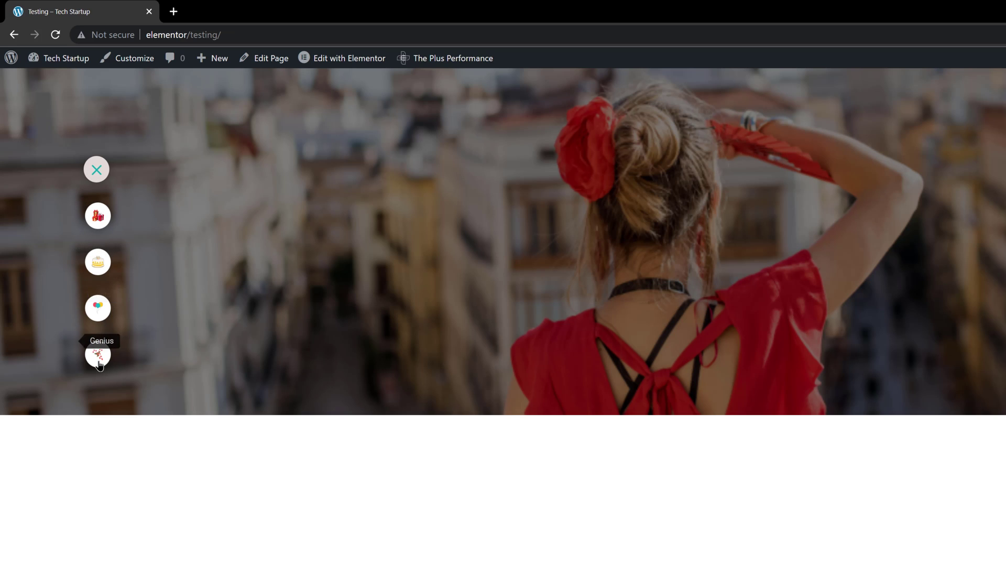
{"action": "left_click", "coordinate": [97, 170]}
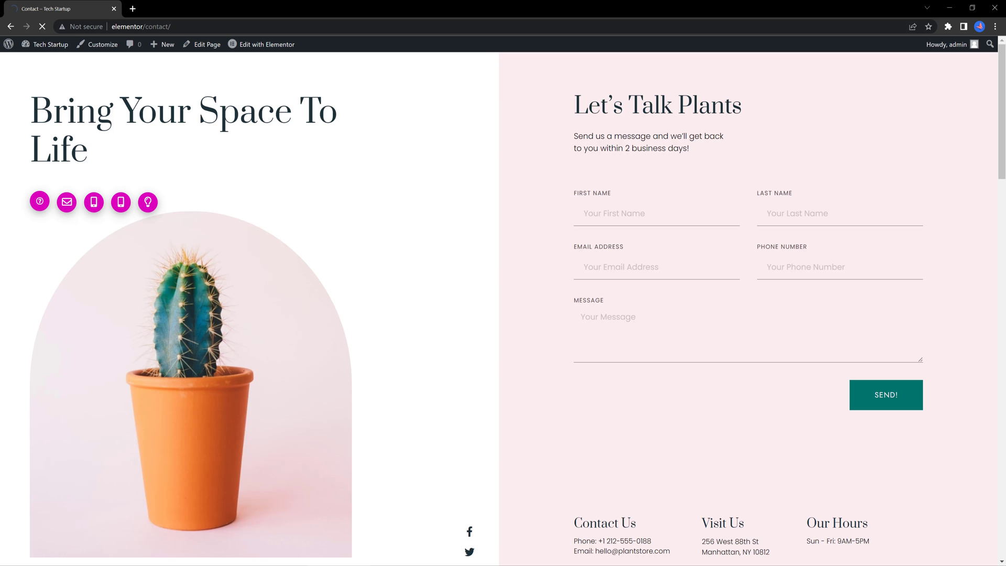
Step: Expand the floating contact button into its icons
{"action": "left_click", "coordinate": [41, 202]}
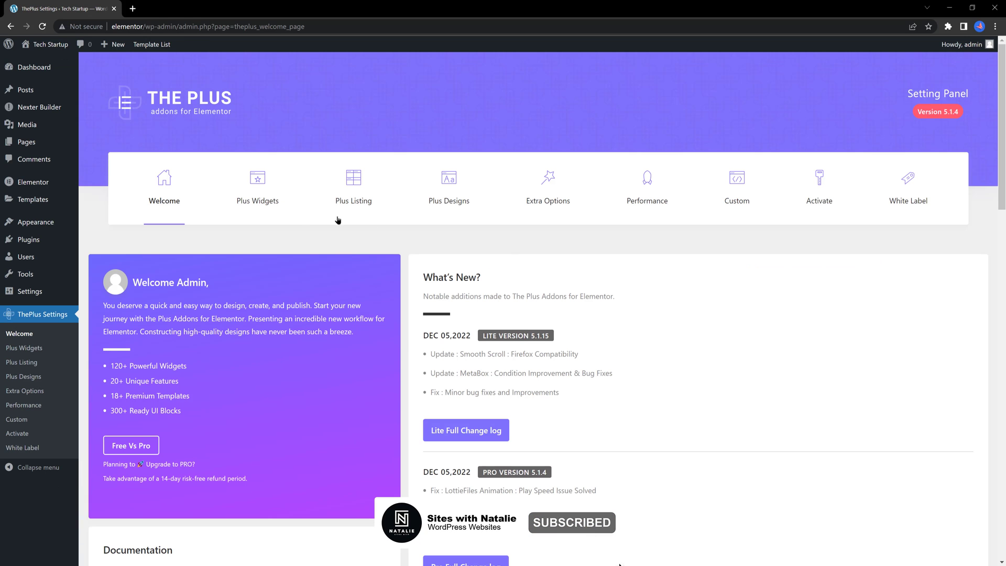
Step: Search Plus widgets for 'circle', save with Circle Menu enabled, and open the Testing page in Elementor
{"action": "left_click", "coordinate": [244, 200]}
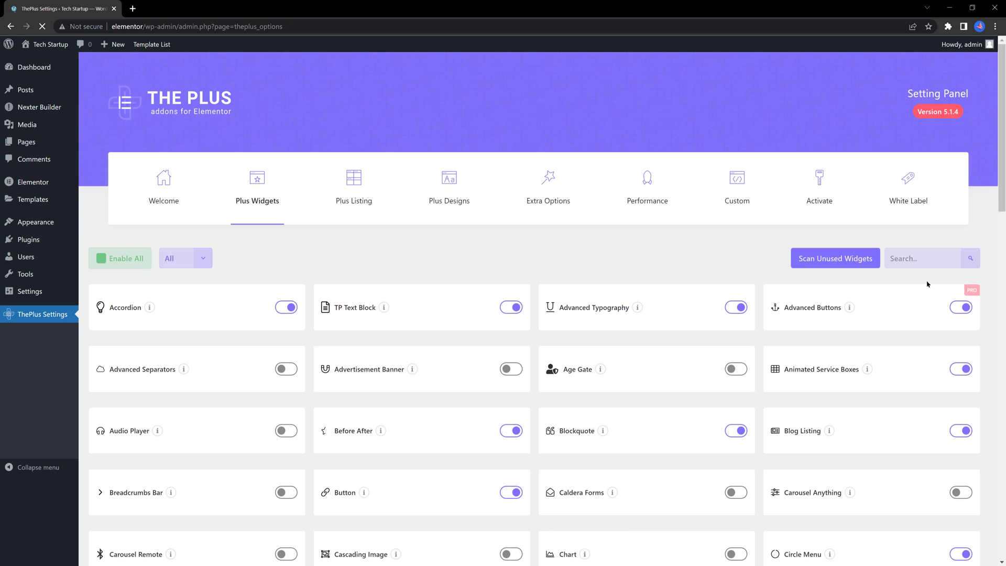
{"action": "left_click", "coordinate": [899, 259]}
{"action": "type", "text": "circle"}
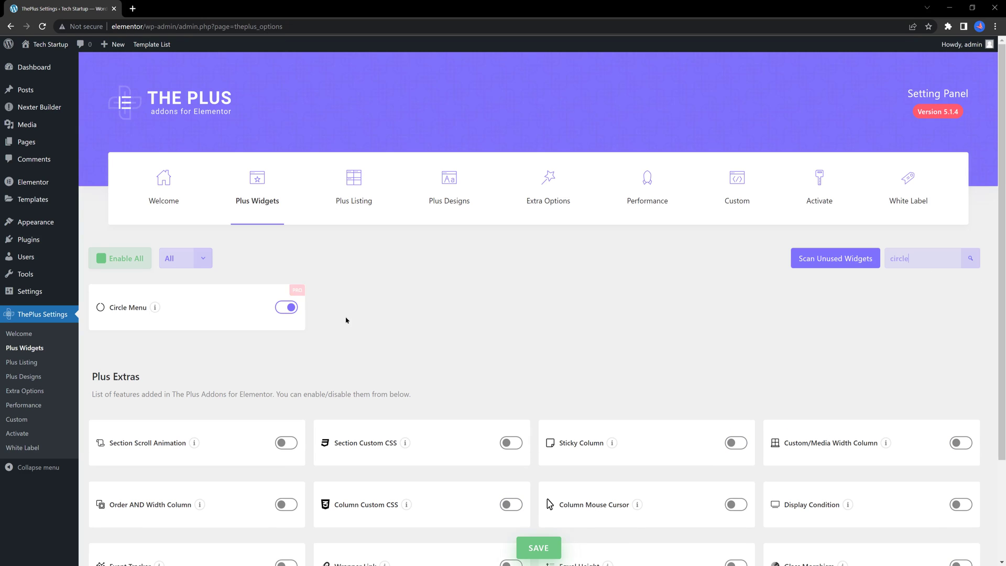
{"action": "scroll", "coordinate": [332, 316], "scroll_direction": "down", "scroll_amount": 3}
{"action": "left_click", "coordinate": [527, 540]}
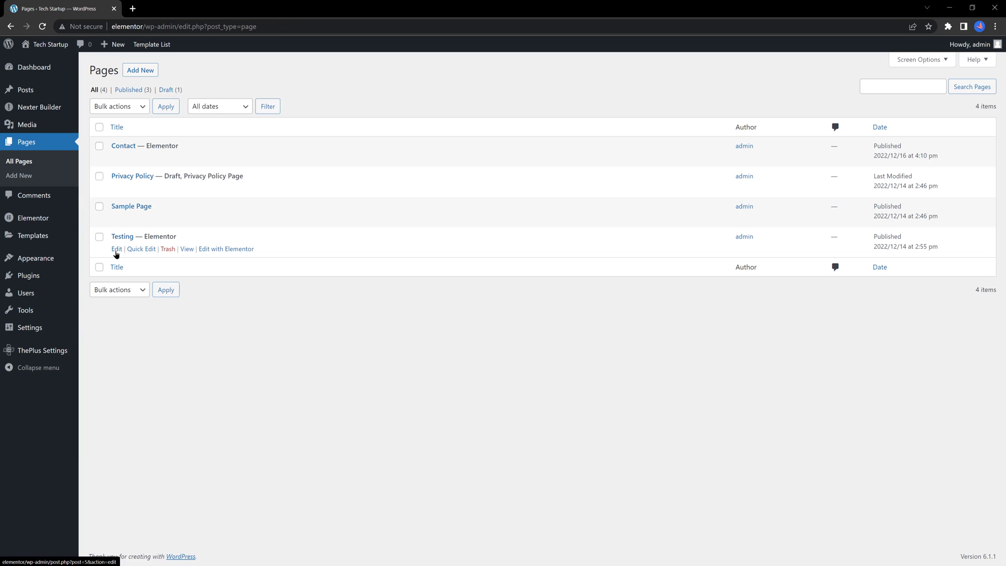
{"action": "left_click", "coordinate": [226, 249]}
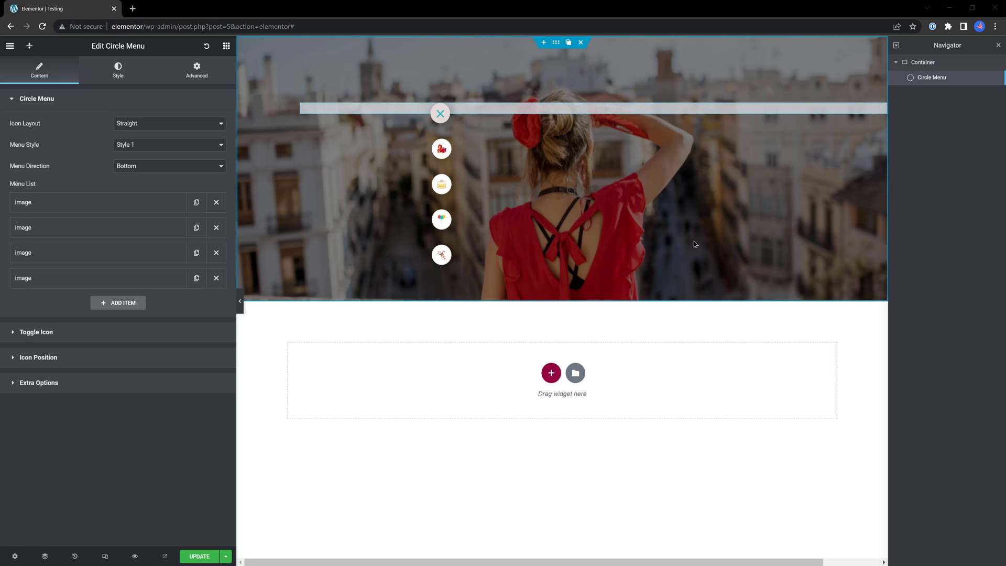
Step: Select the Circle Menu widget and set its width to Inline (auto) after trying Full Width
{"action": "left_click", "coordinate": [945, 62]}
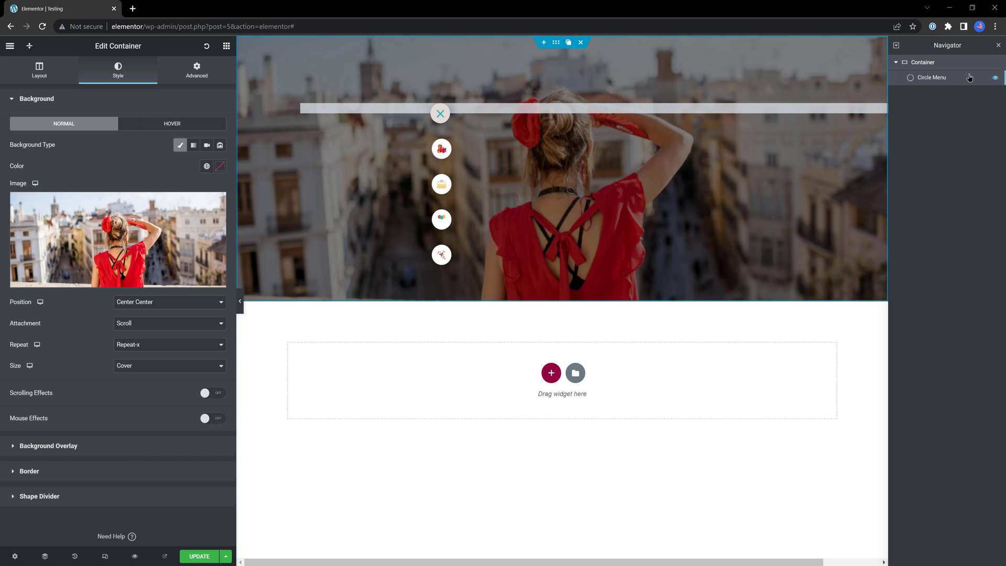
{"action": "left_click", "coordinate": [949, 77]}
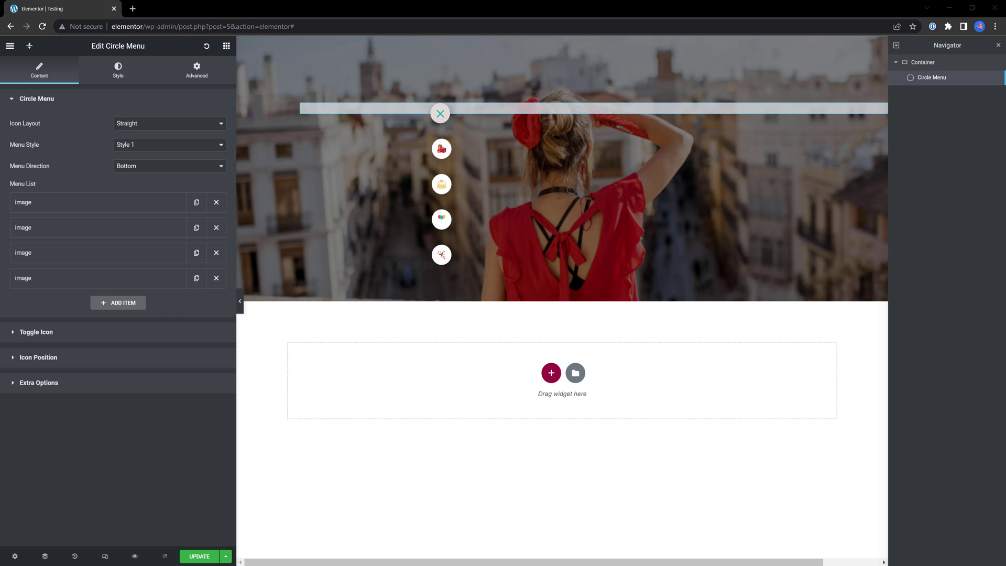
{"action": "left_click", "coordinate": [202, 76]}
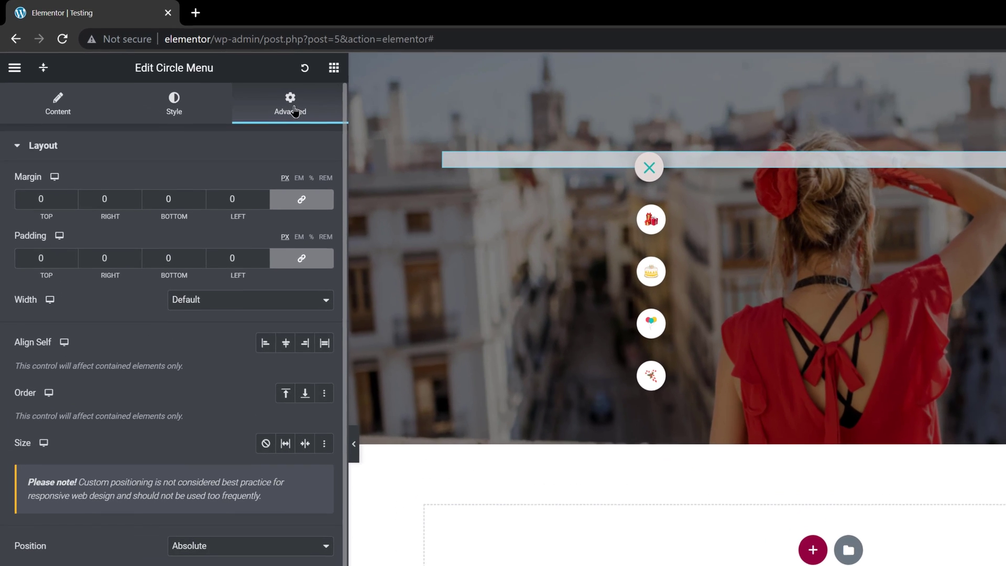
{"action": "left_click", "coordinate": [151, 202]}
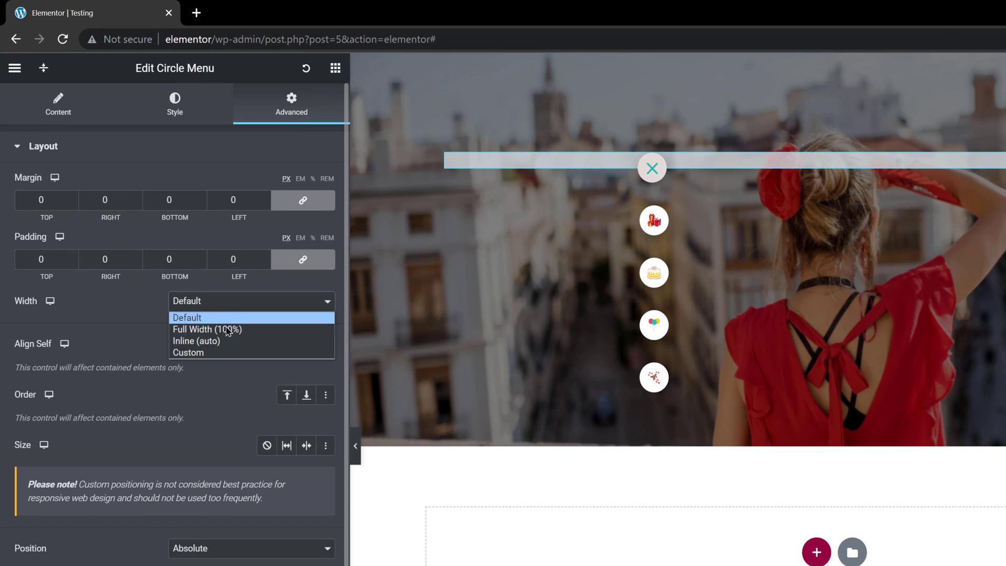
{"action": "left_click", "coordinate": [243, 330]}
{"action": "left_click", "coordinate": [284, 308]}
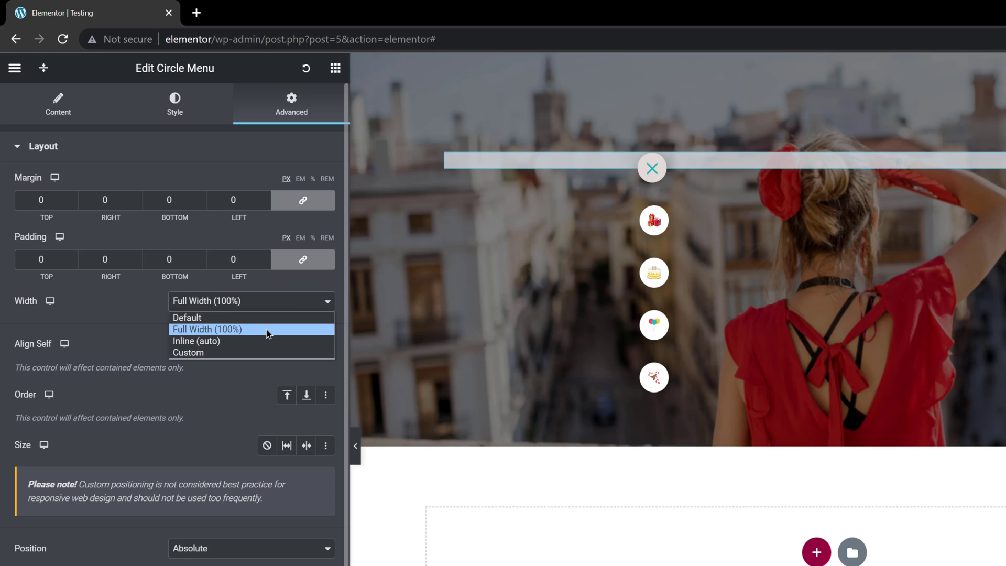
{"action": "left_click", "coordinate": [251, 341]}
{"action": "left_click", "coordinate": [66, 107]}
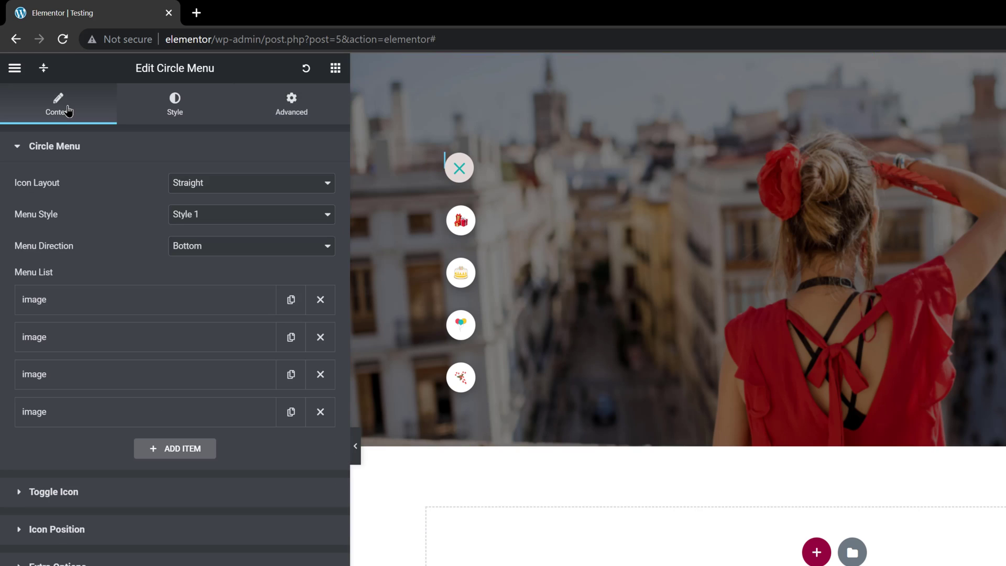
Step: Switch the icon layout to Circle, narrow the settings panel, and preview the expanded items
{"action": "left_click", "coordinate": [264, 196]}
{"action": "left_click", "coordinate": [263, 198]}
{"action": "left_click", "coordinate": [464, 176]}
{"action": "left_click_drag", "start_coordinate": [350, 417], "coordinate": [219, 416]}
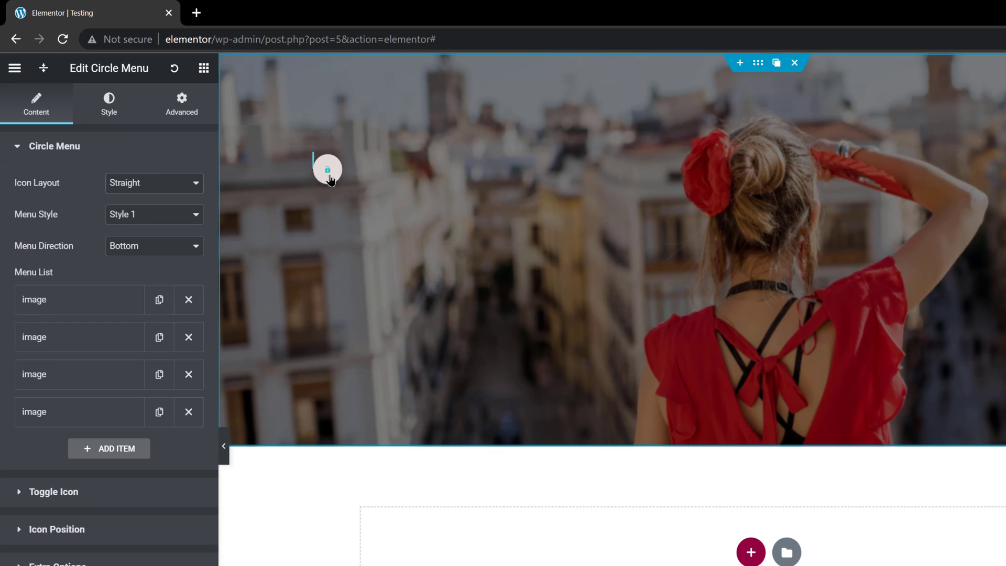
{"action": "left_click", "coordinate": [327, 170]}
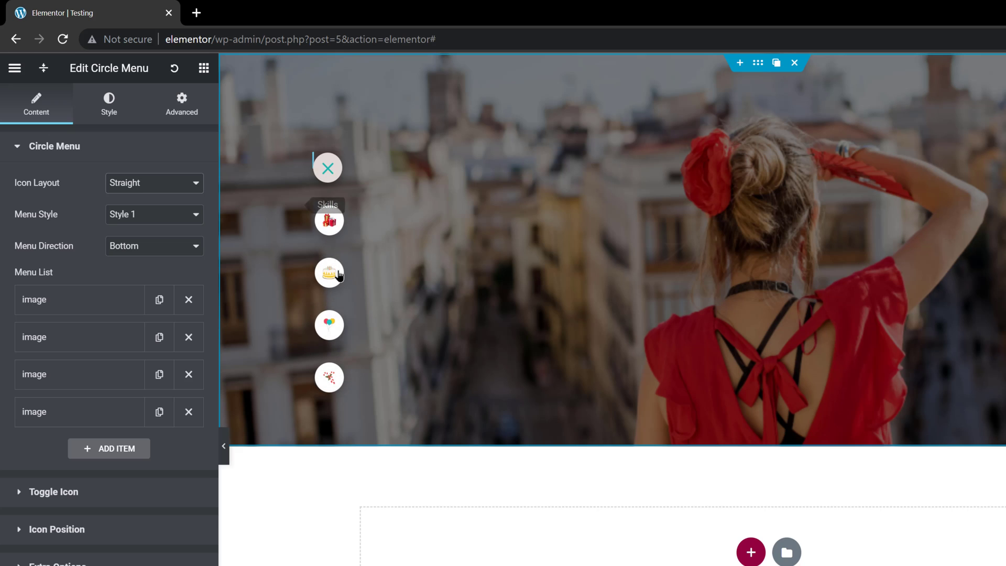
Step: Cycle the menu direction through Top and Left, settling on Right
{"action": "left_click", "coordinate": [154, 246]}
{"action": "left_click", "coordinate": [118, 262]}
{"action": "left_click", "coordinate": [154, 246]}
{"action": "left_click", "coordinate": [155, 280]}
{"action": "key", "text": "Down"}
{"action": "key", "text": "Down"}
{"action": "left_click", "coordinate": [333, 174]}
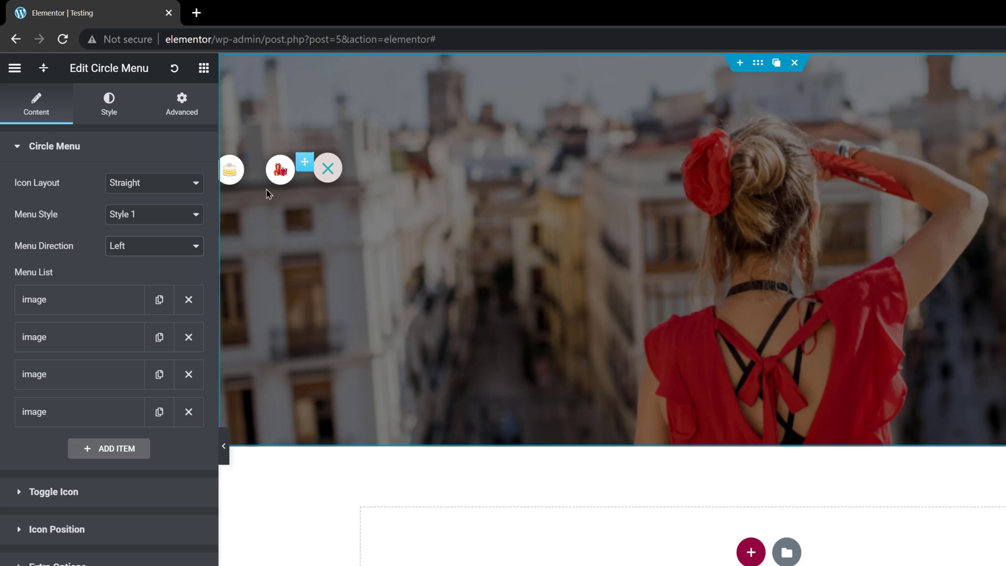
{"action": "key", "text": "Up"}
{"action": "key", "text": "Up"}
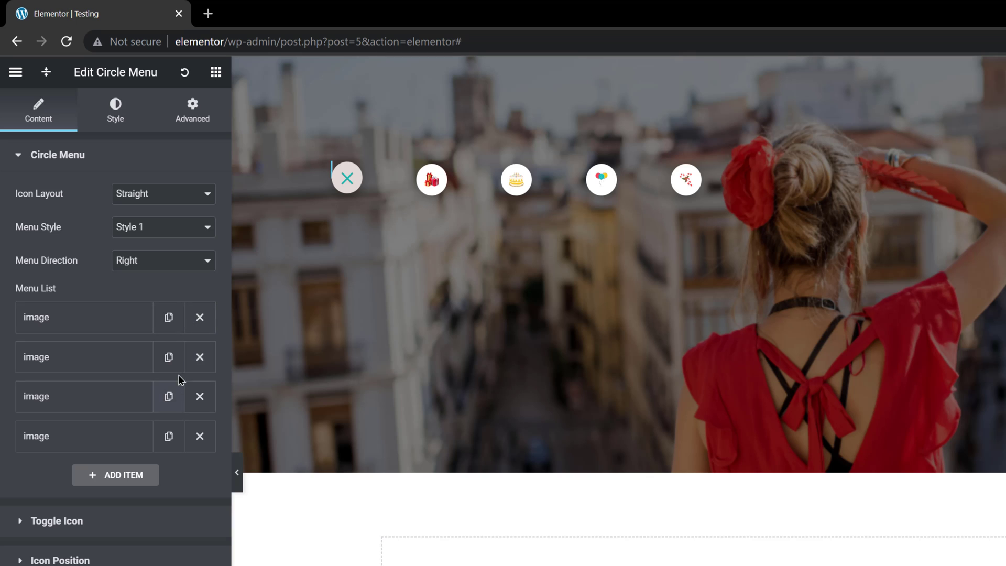
Step: Duplicate the fourth menu item and preview the five-icon menu
{"action": "left_click", "coordinate": [168, 438]}
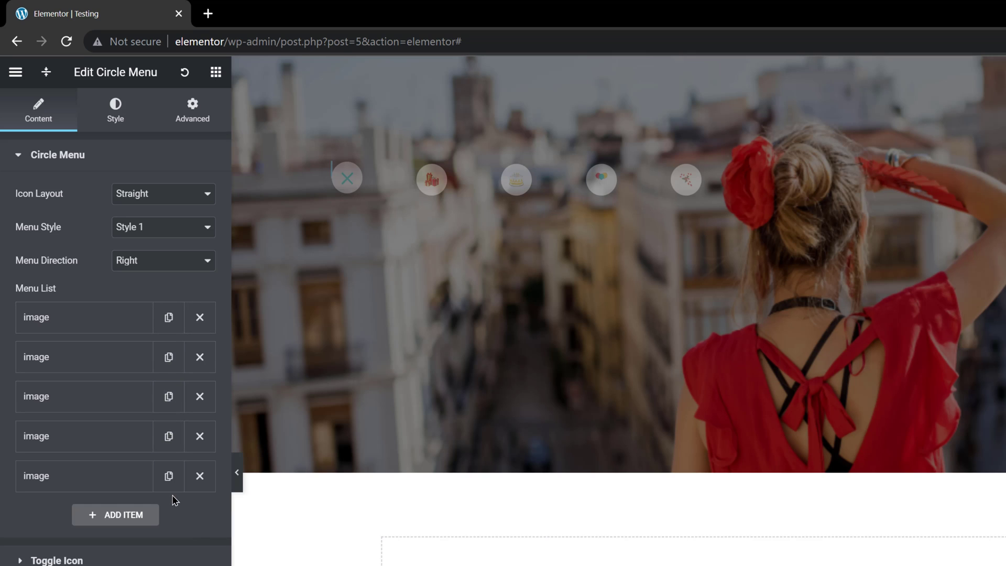
{"action": "left_click", "coordinate": [353, 192]}
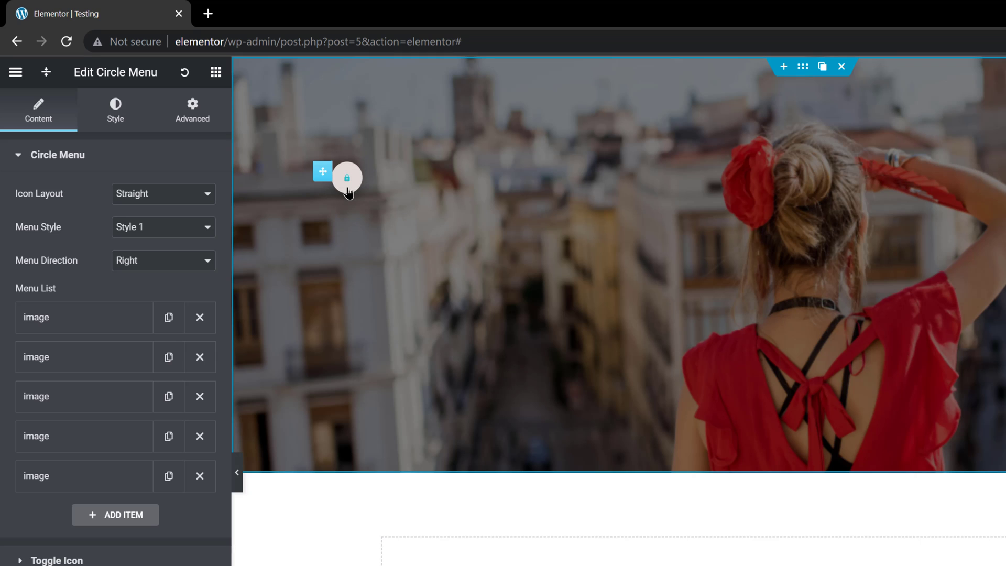
{"action": "left_click", "coordinate": [348, 193]}
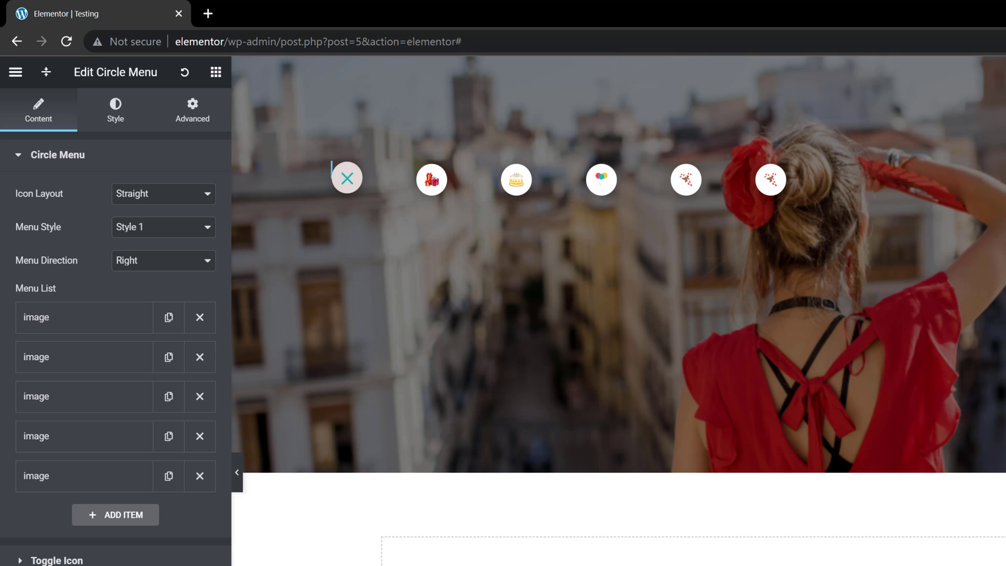
Step: Open the first menu item and browse the Dynamic Tags list for its tooltip title
{"action": "left_click", "coordinate": [79, 317]}
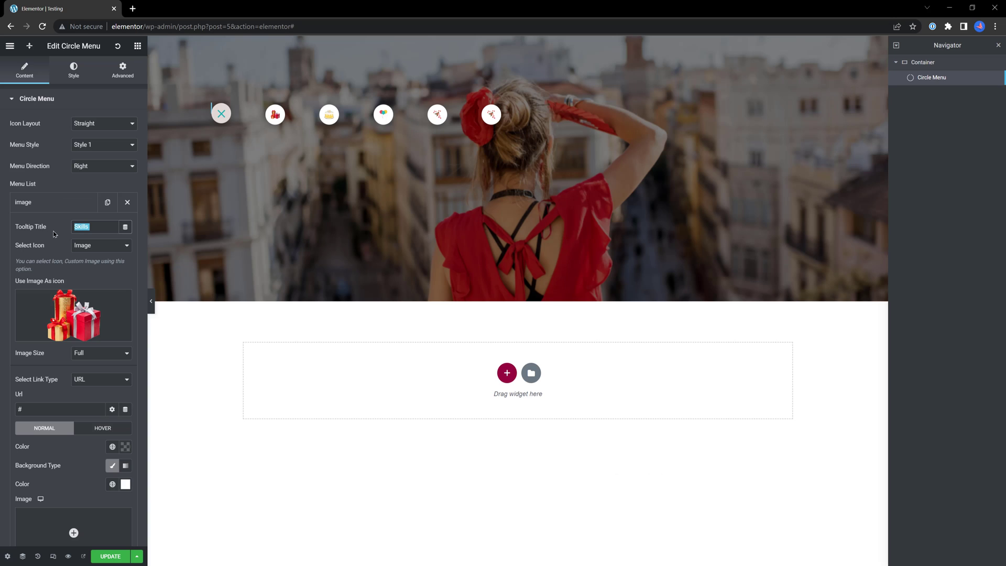
{"action": "left_click", "coordinate": [125, 228]}
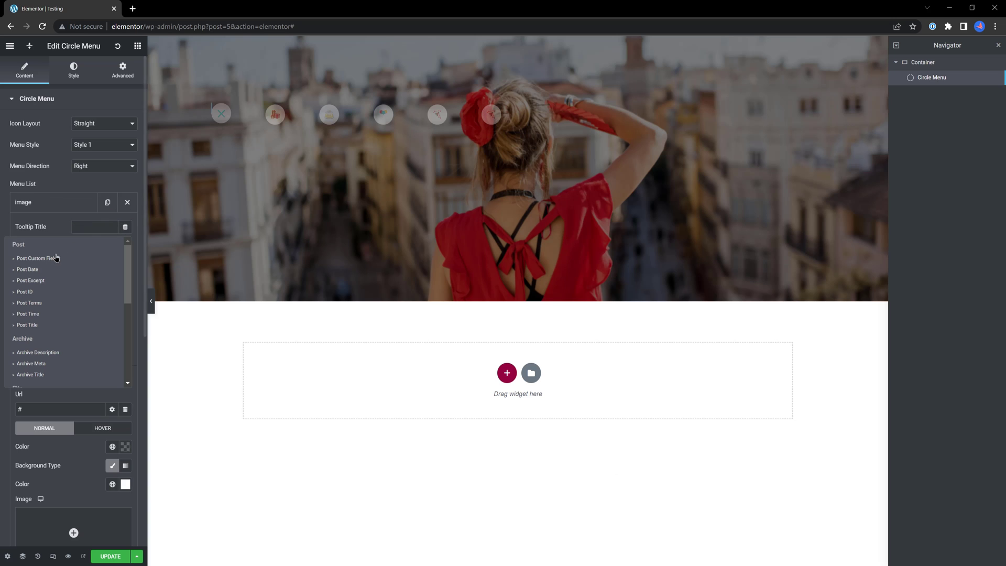
{"action": "scroll", "coordinate": [32, 309], "scroll_direction": "down", "scroll_amount": 1}
{"action": "scroll", "coordinate": [32, 311], "scroll_direction": "down", "scroll_amount": 3}
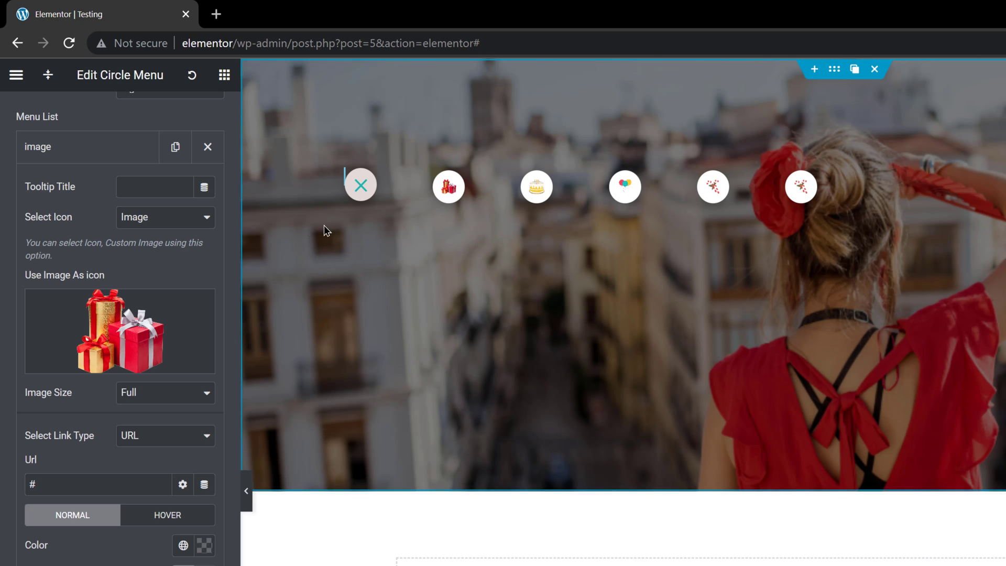
Step: Set the first item's tooltip title to 'Skills' and keep URL as its link type
{"action": "left_click", "coordinate": [133, 186]}
{"action": "type", "text": "Skills"}
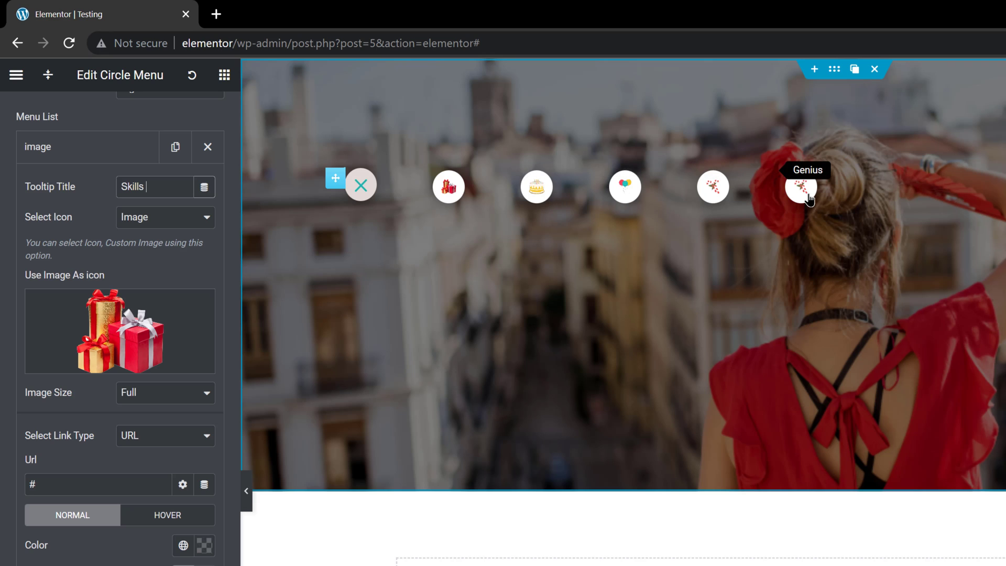
{"action": "mouse_move", "coordinate": [102, 371]}
{"action": "left_click", "coordinate": [163, 438]}
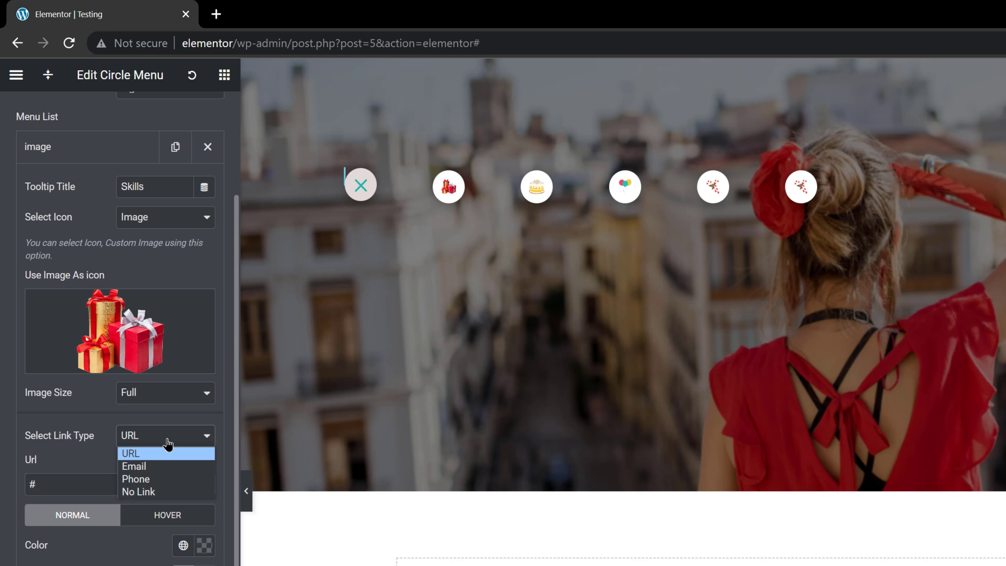
{"action": "left_click", "coordinate": [71, 458]}
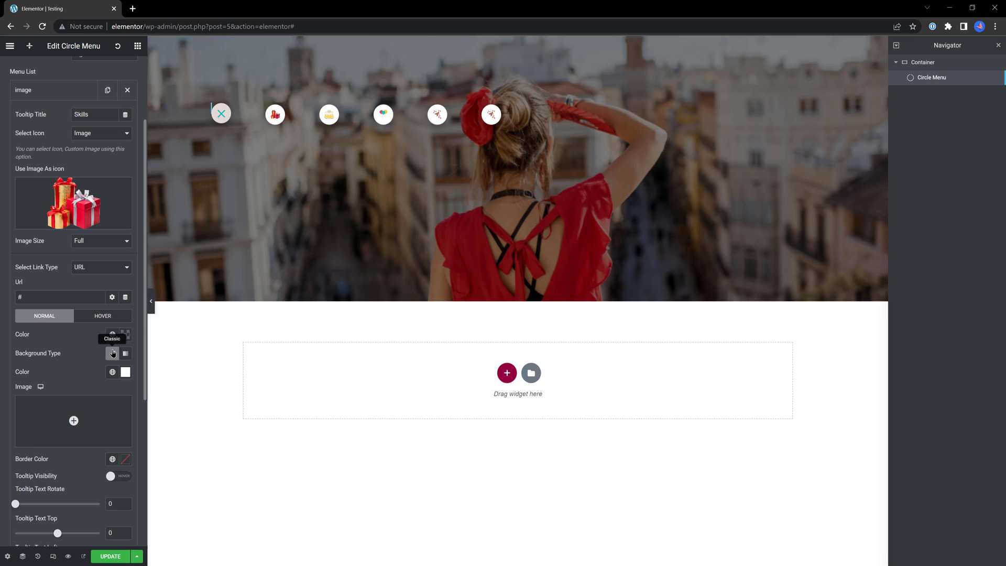
Step: Adjust the gift item's background type and border colour, including its hover state
{"action": "left_click", "coordinate": [112, 353]}
{"action": "left_click", "coordinate": [125, 373]}
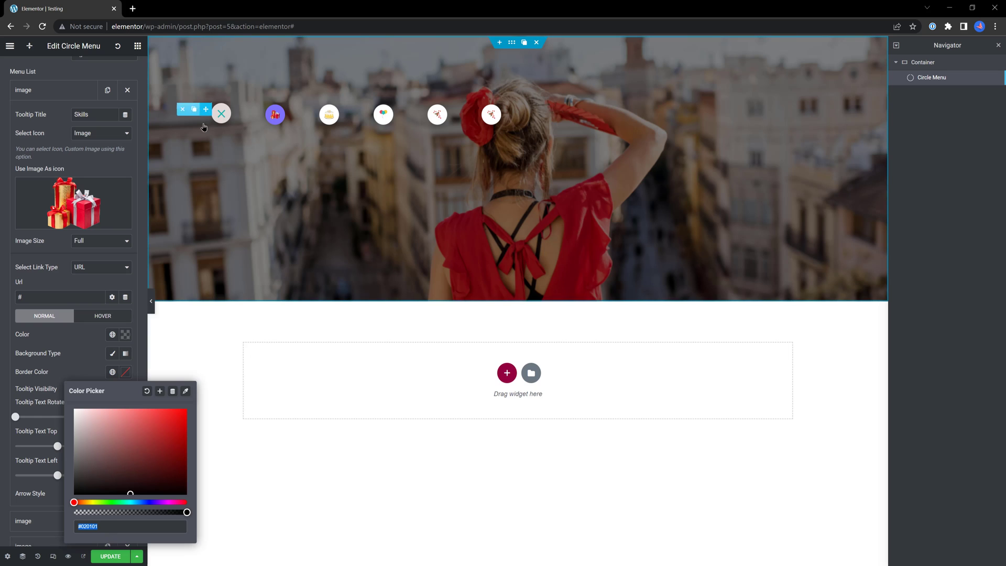
{"action": "left_click", "coordinate": [94, 317]}
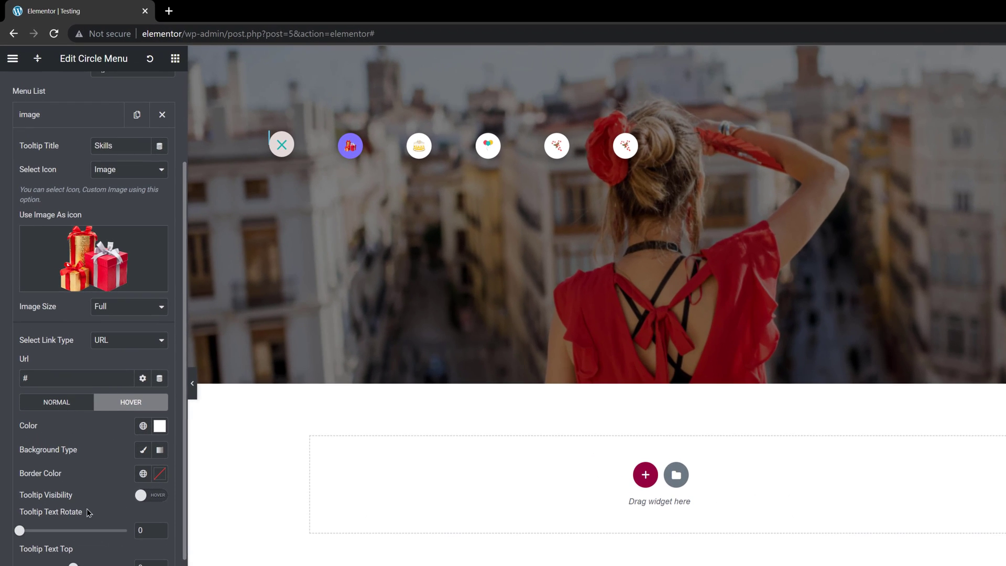
Step: Try 90 tooltip text rotation, reset it to 0, and keep the tooltip arrow pointing left
{"action": "scroll", "coordinate": [104, 495], "scroll_direction": "down", "scroll_amount": 3}
{"action": "scroll", "coordinate": [118, 422], "scroll_direction": "up", "scroll_amount": 3}
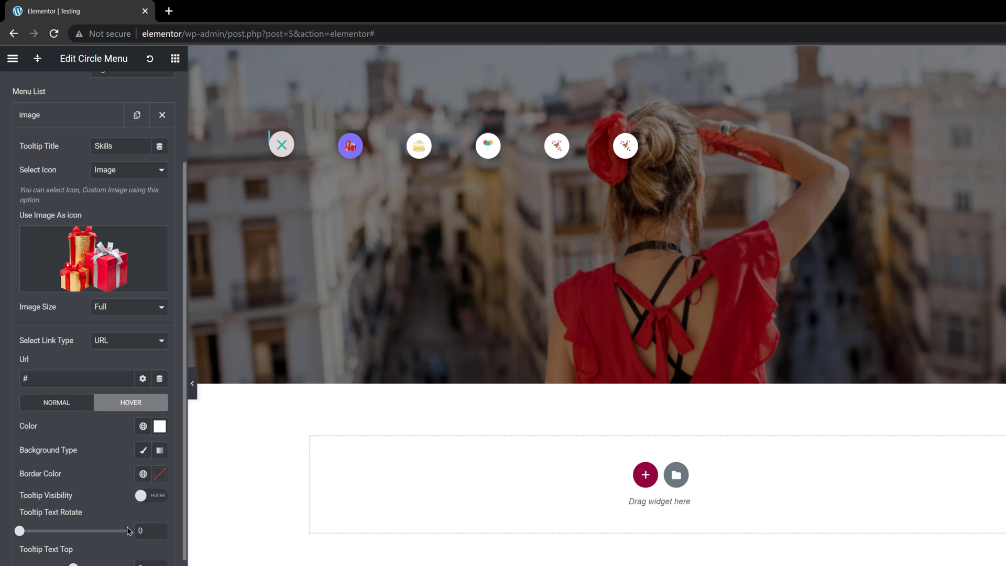
{"action": "left_click_drag", "start_coordinate": [19, 531], "coordinate": [46, 531]}
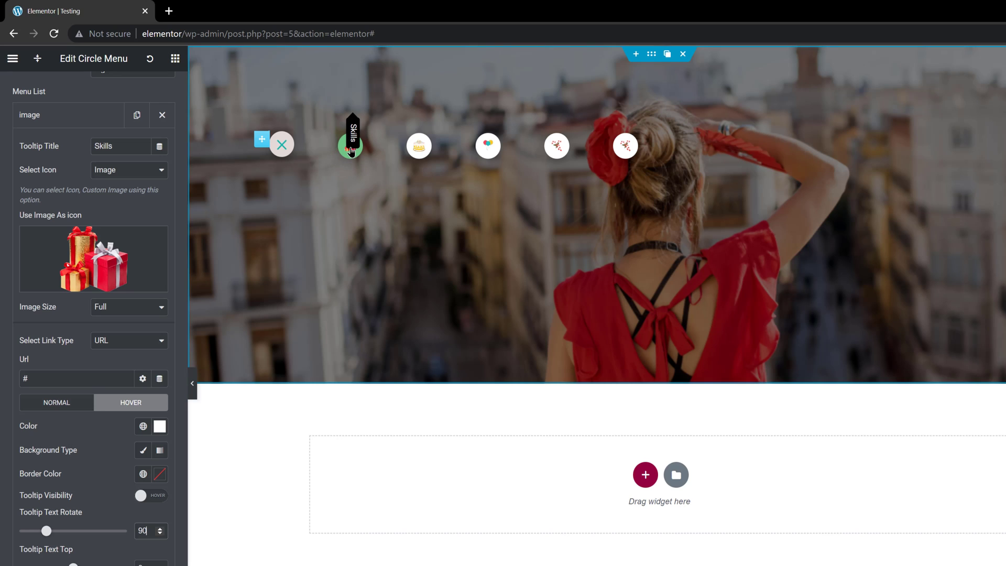
{"action": "key", "text": "ctrl+z"}
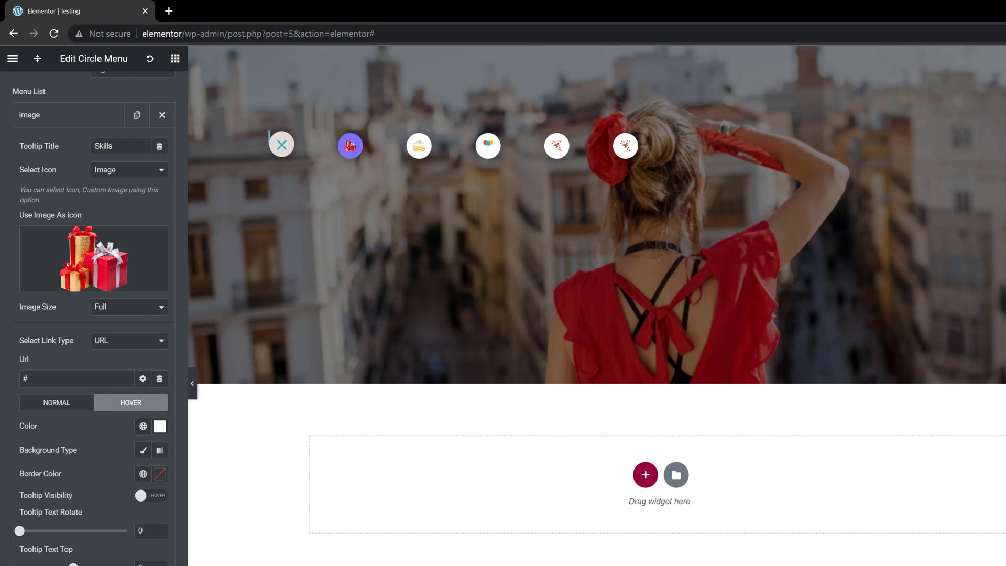
{"action": "scroll", "coordinate": [110, 513], "scroll_direction": "down", "scroll_amount": 4}
{"action": "left_click", "coordinate": [124, 425]}
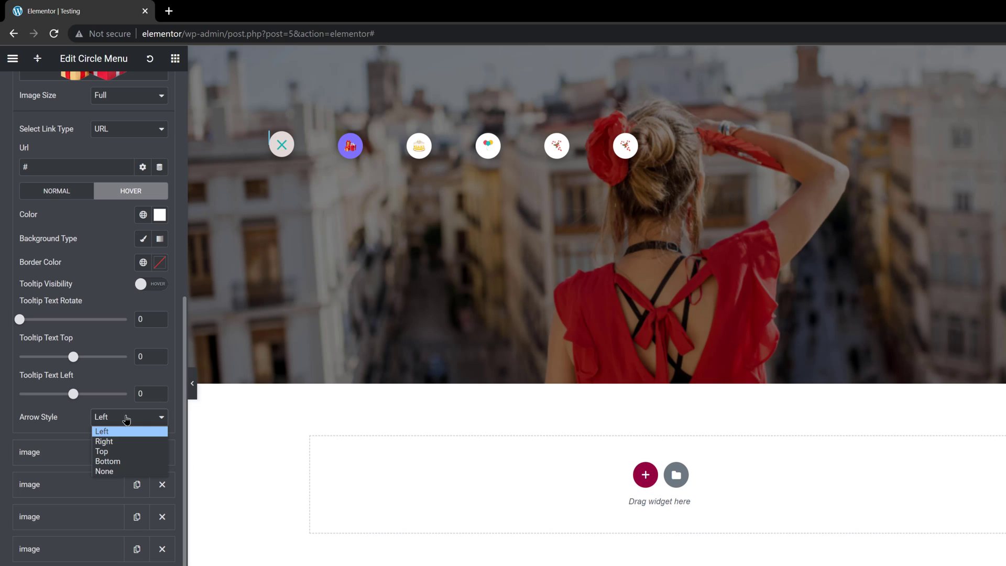
{"action": "left_click", "coordinate": [124, 430]}
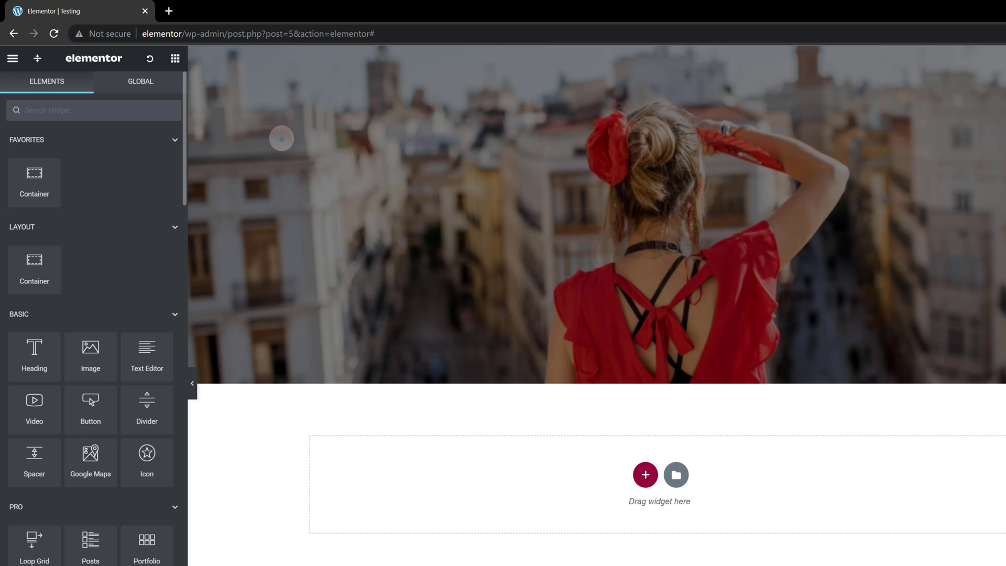
Step: Keep an image as the toggle icon with open-menu style 3, and show its Icon Position settings
{"action": "left_click", "coordinate": [281, 139]}
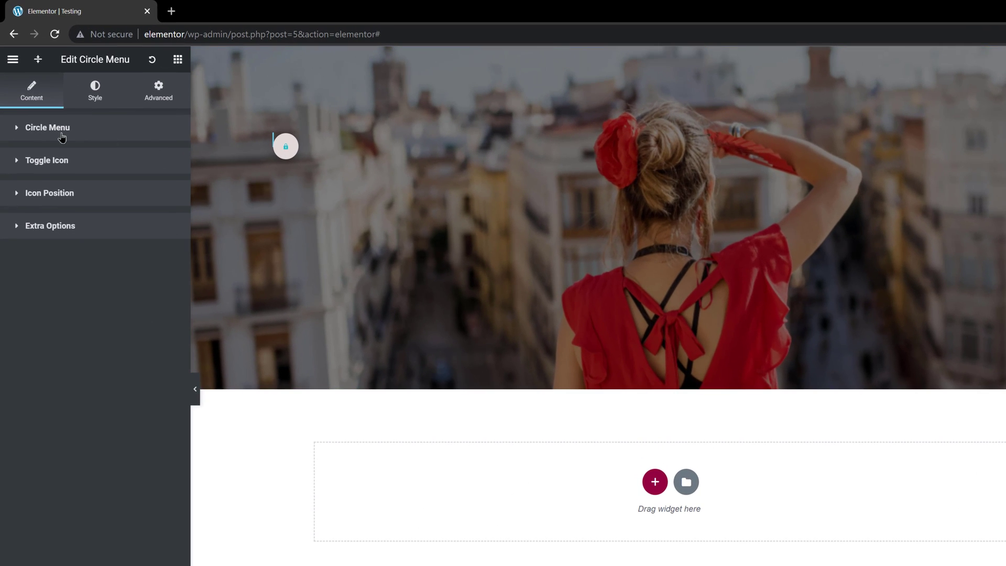
{"action": "left_click", "coordinate": [26, 164]}
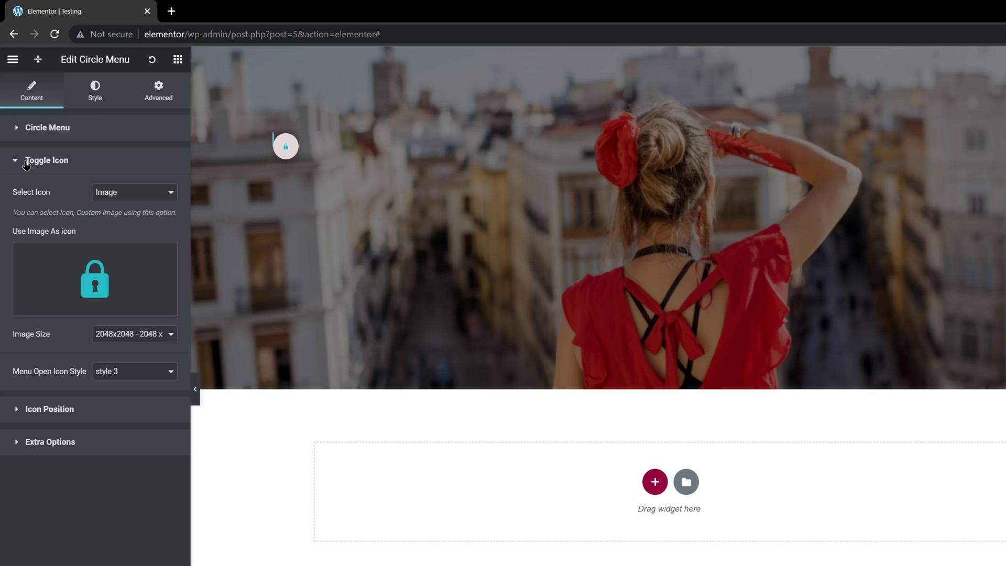
{"action": "left_click", "coordinate": [137, 194]}
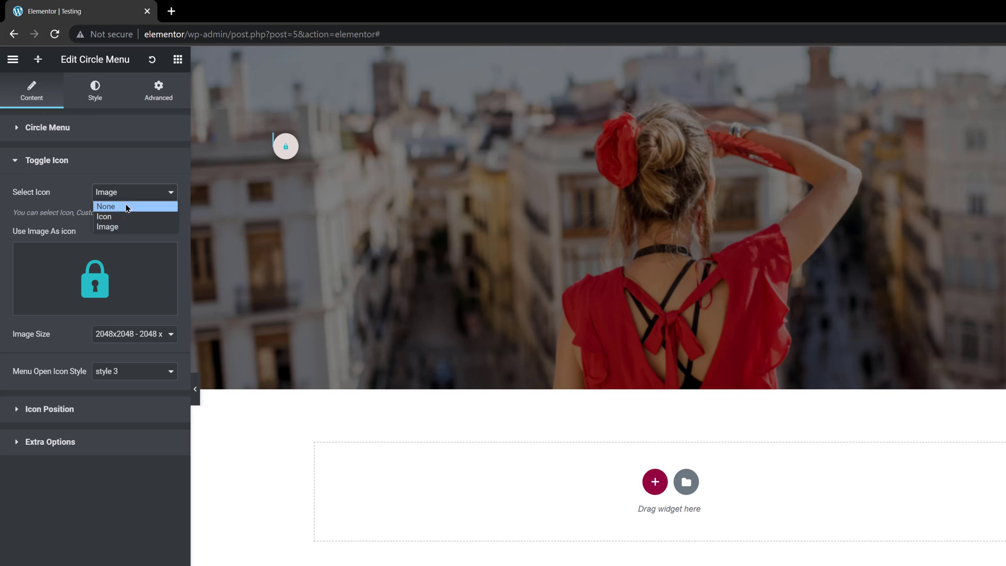
{"action": "left_click", "coordinate": [126, 227]}
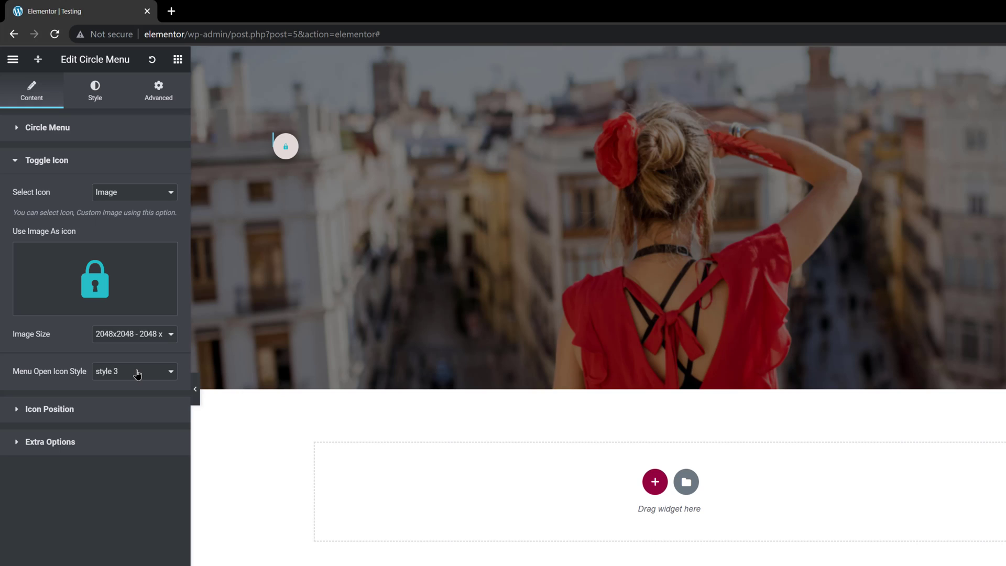
{"action": "left_click", "coordinate": [138, 374]}
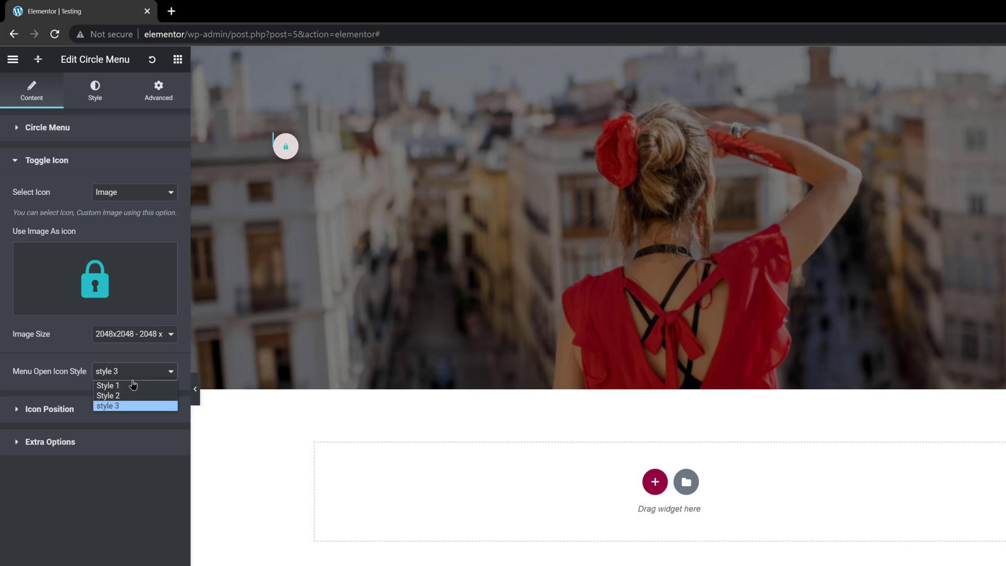
{"action": "left_click", "coordinate": [123, 407]}
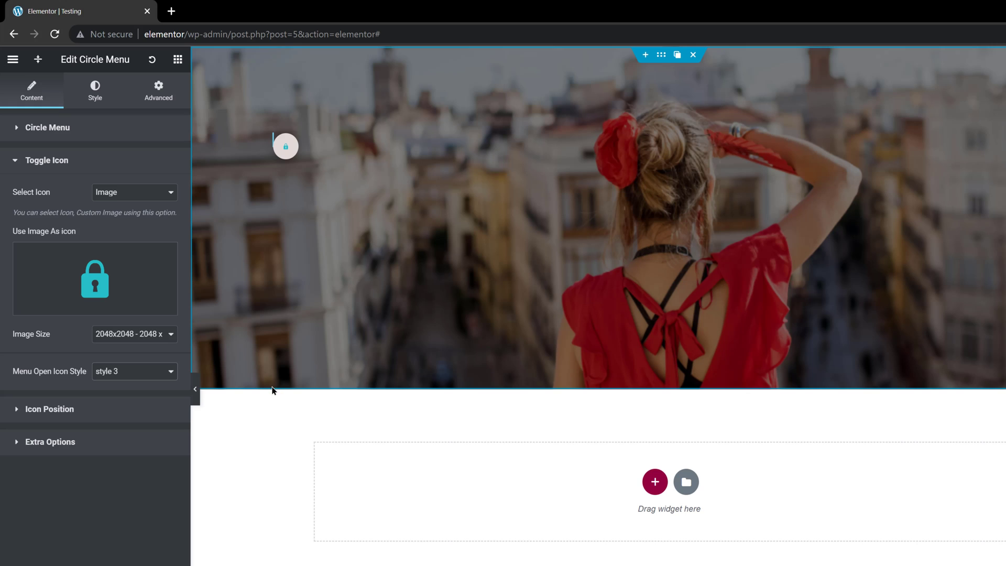
{"action": "left_click", "coordinate": [45, 414]}
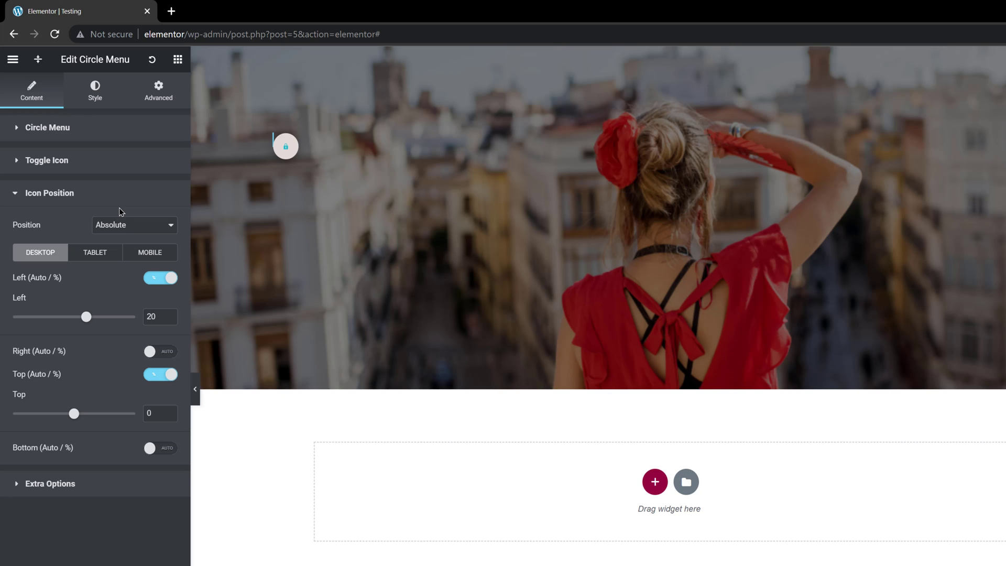
Step: Keep the toggle icon's position Absolute and set Responsive Values to Yes on the Mobile tab
{"action": "left_click", "coordinate": [135, 224]}
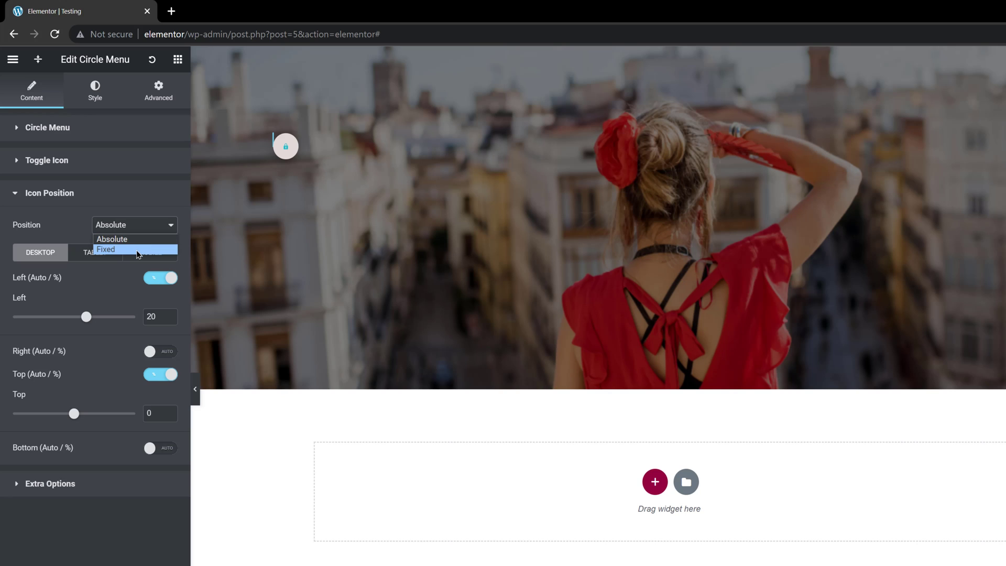
{"action": "left_click", "coordinate": [138, 224]}
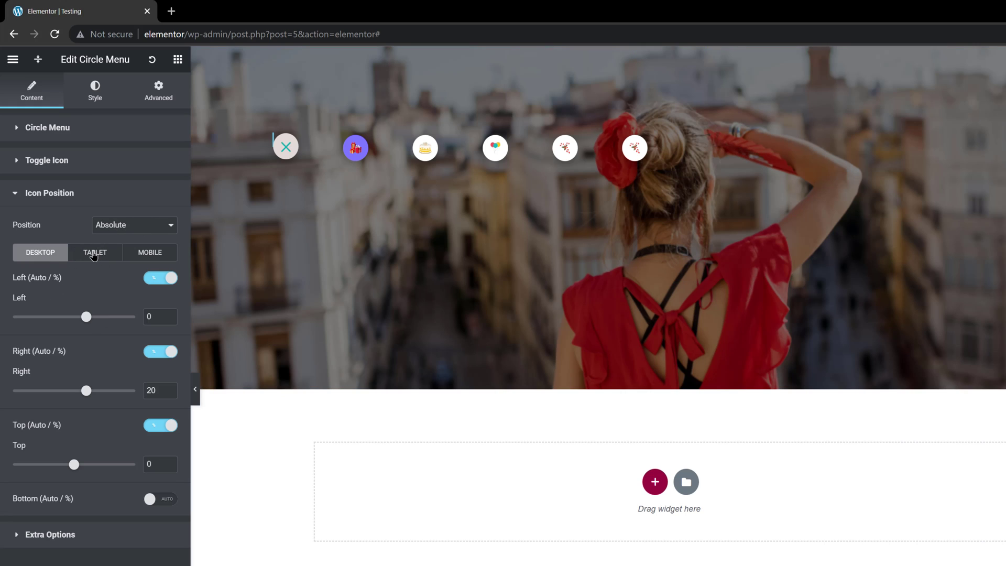
{"action": "left_click", "coordinate": [95, 252]}
{"action": "left_click", "coordinate": [157, 253]}
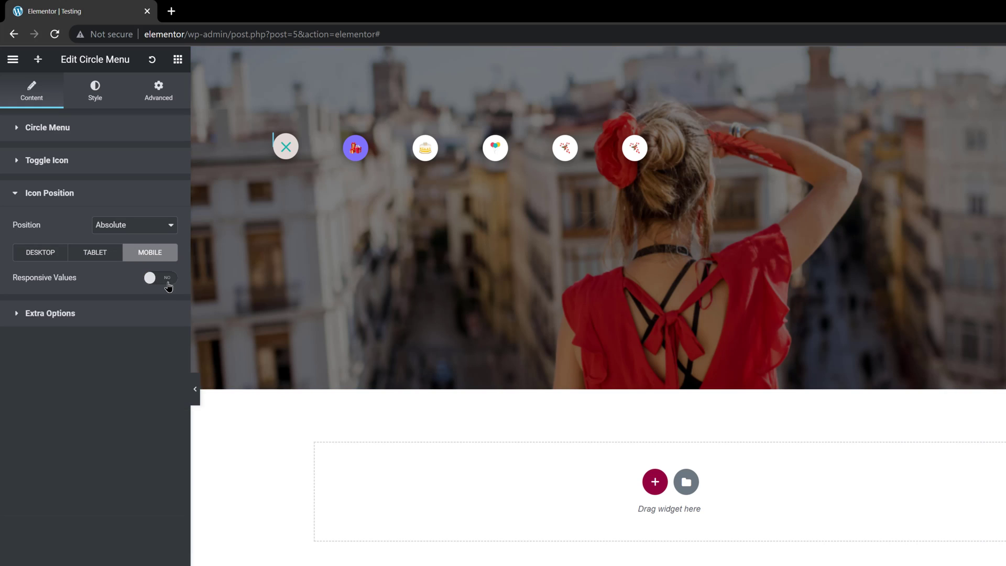
{"action": "left_click", "coordinate": [172, 284]}
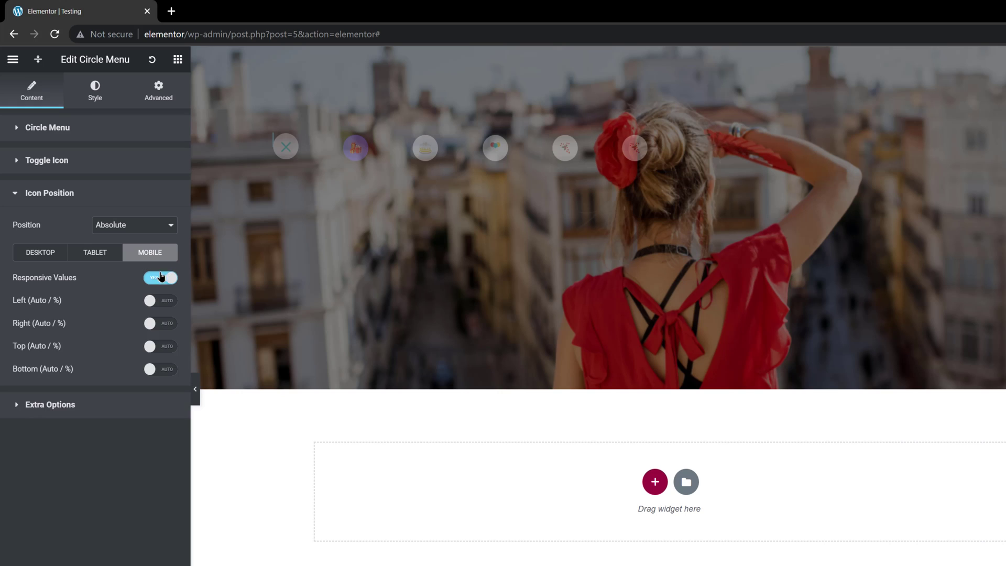
Step: Set Menu Between Gap to 20 in Extra Options and preview the spacing
{"action": "left_click", "coordinate": [17, 409]}
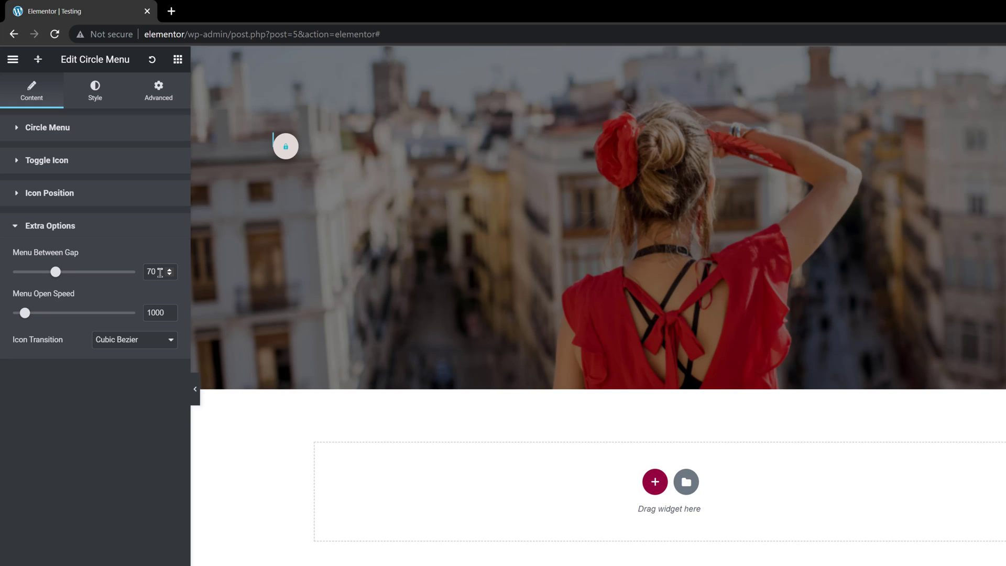
{"action": "key", "text": "ctrl+z"}
{"action": "left_click", "coordinate": [285, 146]}
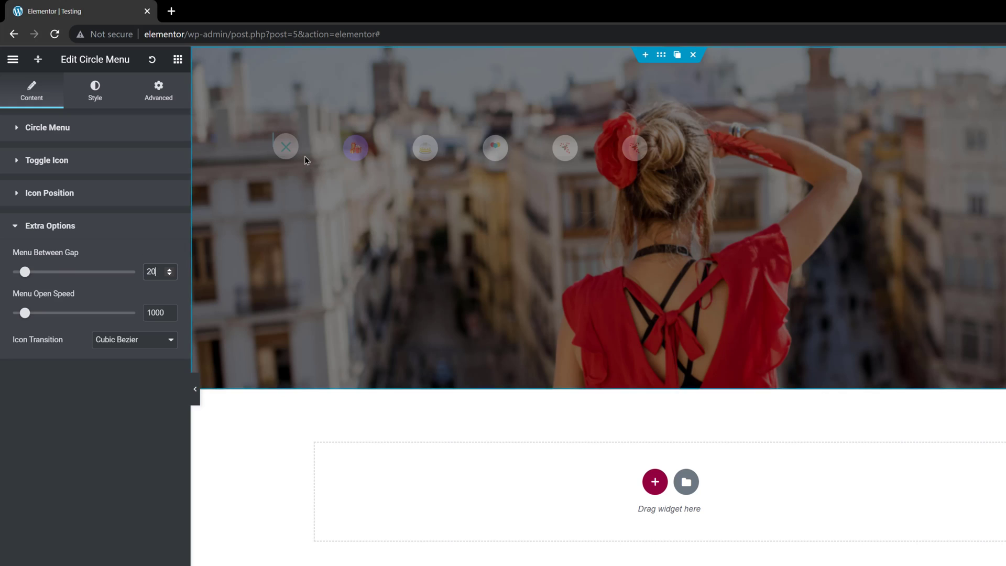
{"action": "left_click", "coordinate": [288, 150]}
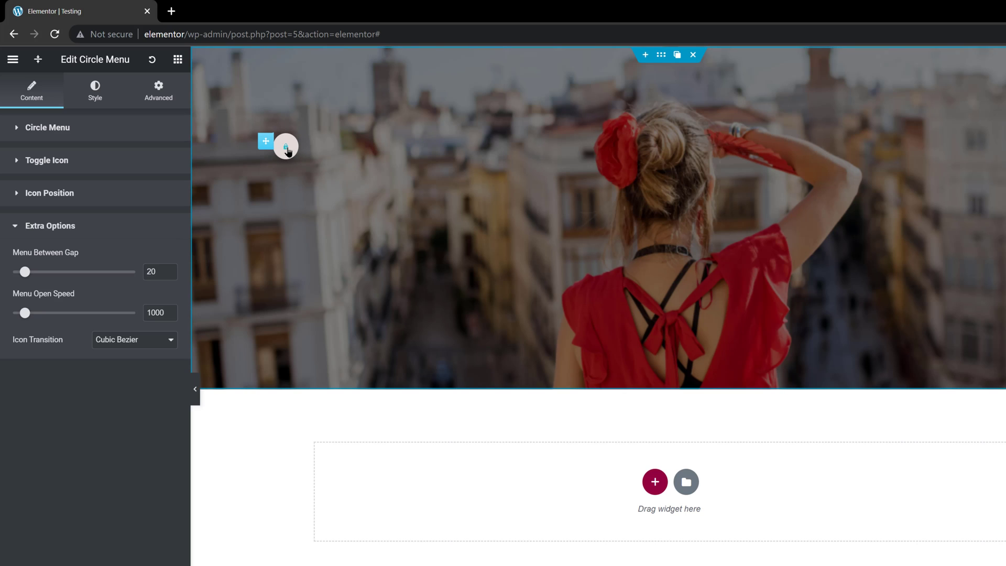
{"action": "left_click", "coordinate": [287, 150]}
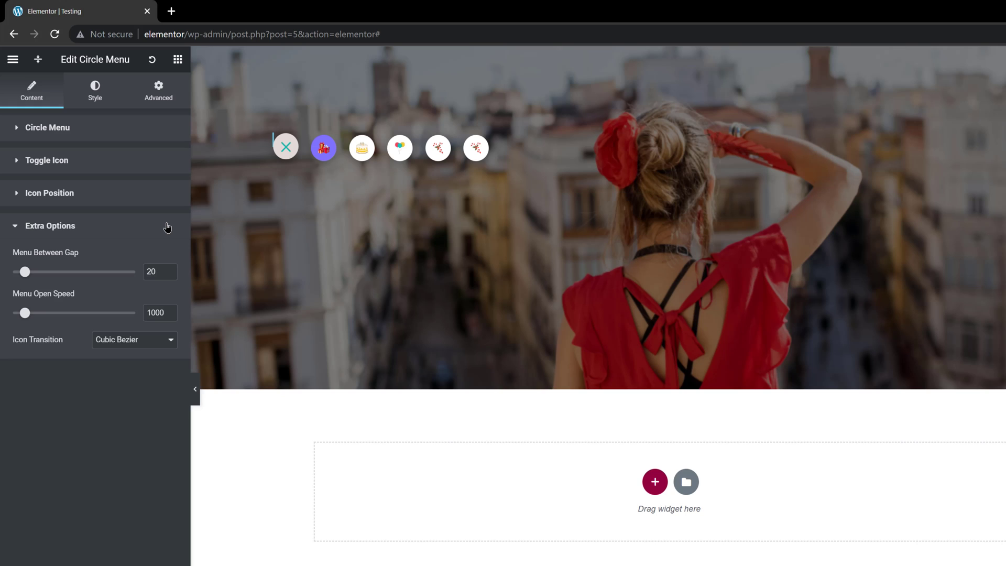
Step: Set Menu Open Speed to 2000 and keep Cubic Bezier as the icon transition
{"action": "left_click", "coordinate": [285, 151]}
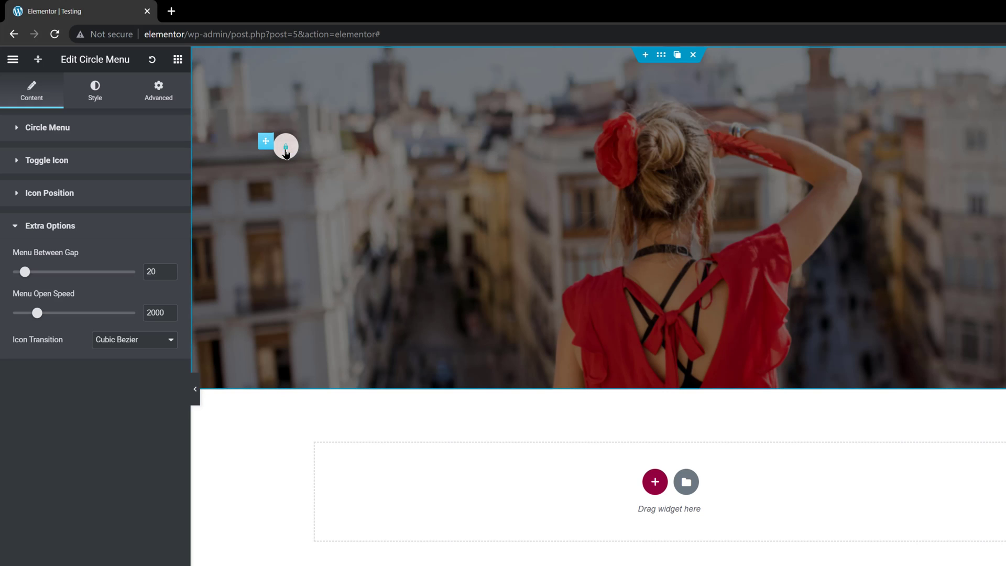
{"action": "left_click", "coordinate": [286, 147]}
{"action": "left_click", "coordinate": [140, 340]}
{"action": "left_click", "coordinate": [139, 341]}
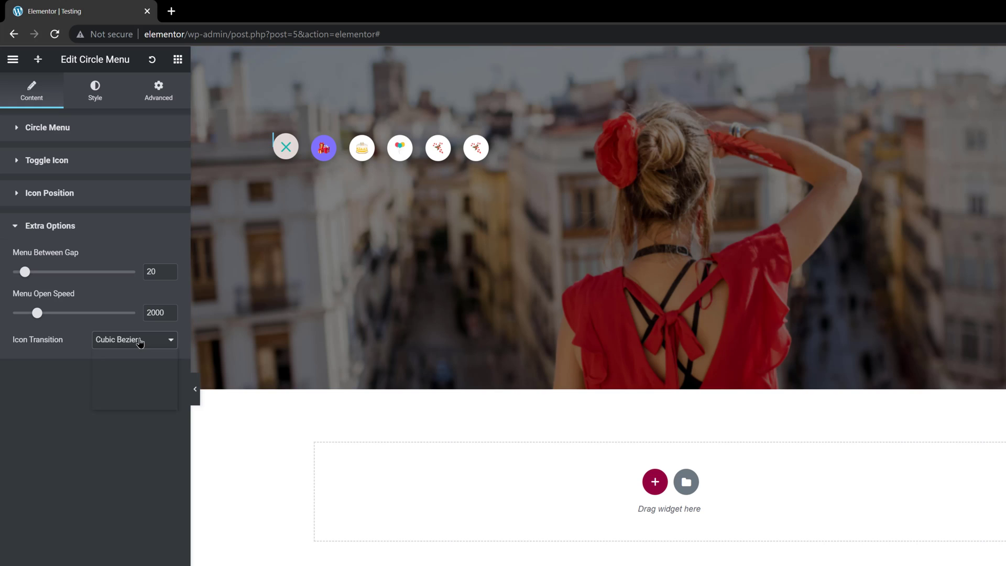
{"action": "left_click", "coordinate": [139, 342]}
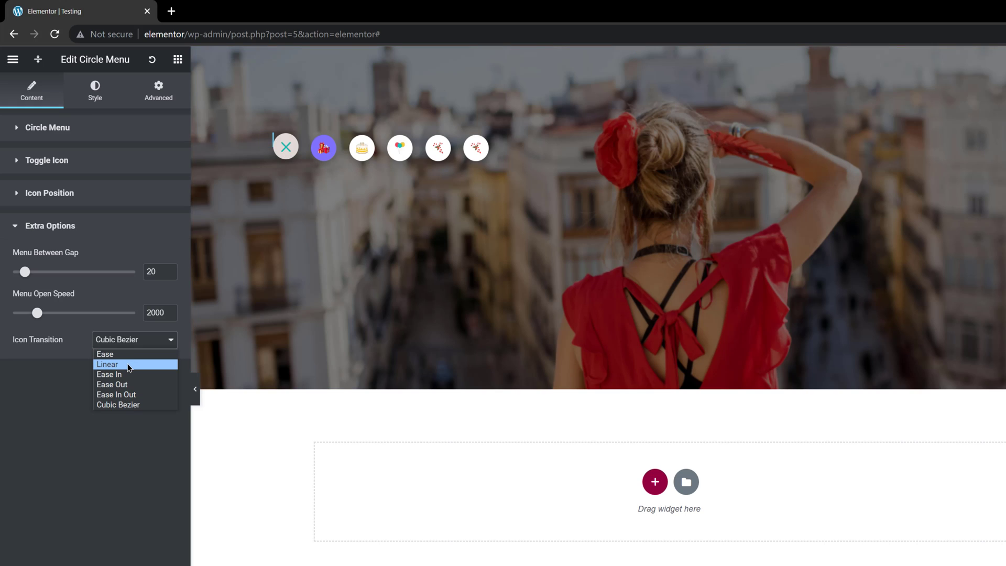
{"action": "left_click", "coordinate": [142, 407]}
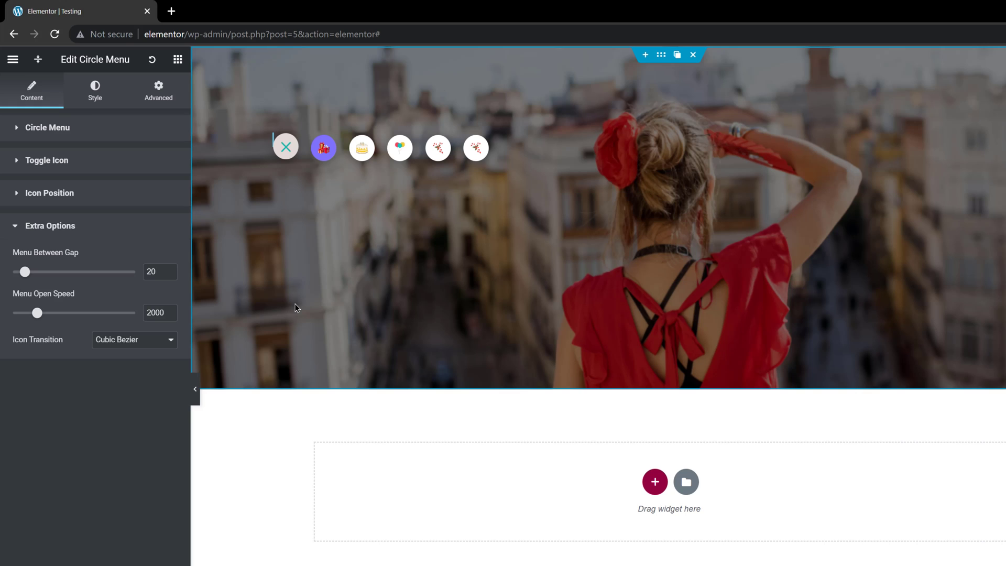
Step: Set the circle menu's icon size to 40 in Icon Style
{"action": "left_click", "coordinate": [97, 87]}
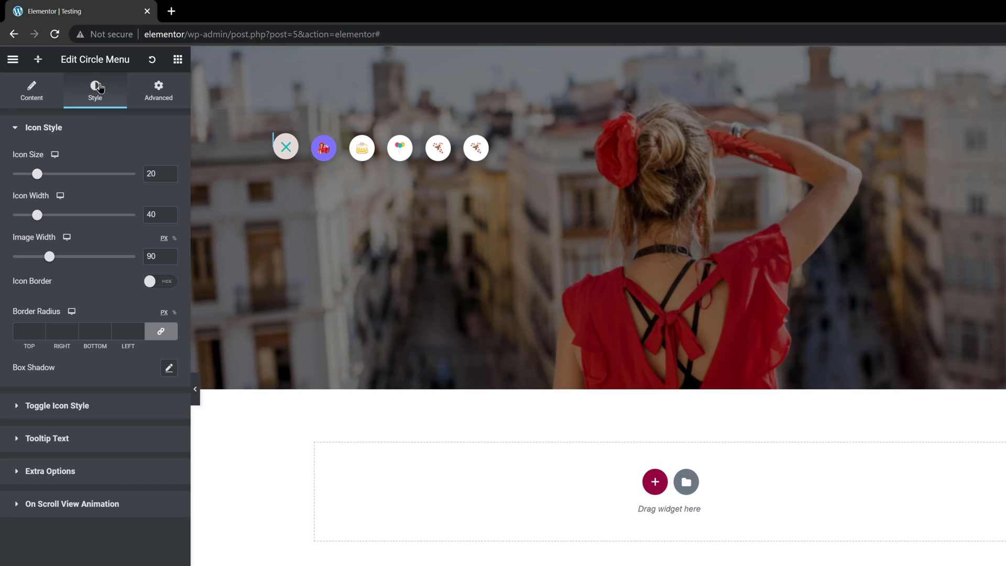
{"action": "double_click", "coordinate": [151, 174]}
{"action": "type", "text": "40"}
Step: Set the on-scroll view animation to BounceDownIn entry and BounceOut exit
{"action": "left_click", "coordinate": [89, 438]}
{"action": "left_click", "coordinate": [87, 456]}
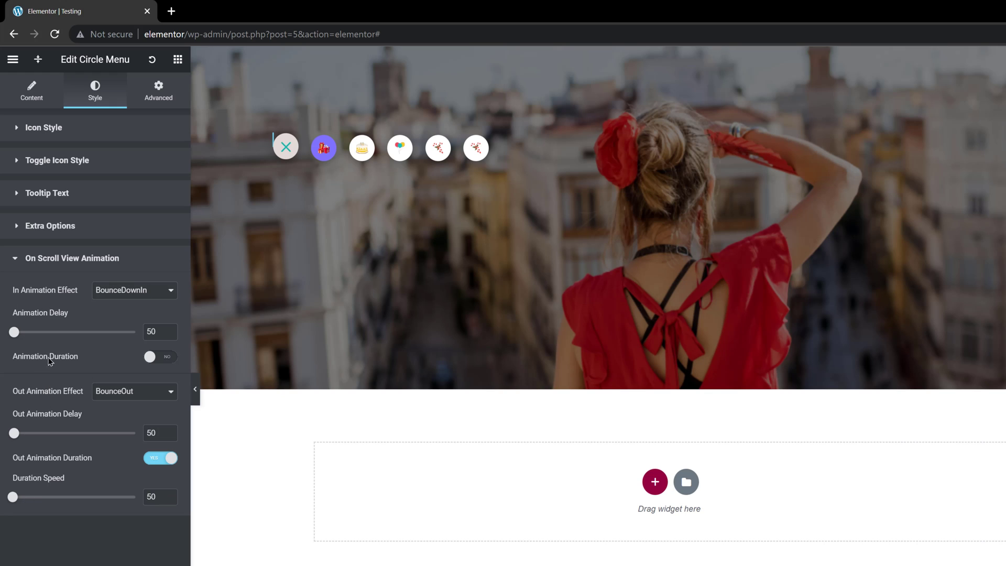
{"action": "left_click", "coordinate": [133, 290]}
{"action": "left_click", "coordinate": [159, 427]}
{"action": "left_click", "coordinate": [132, 393]}
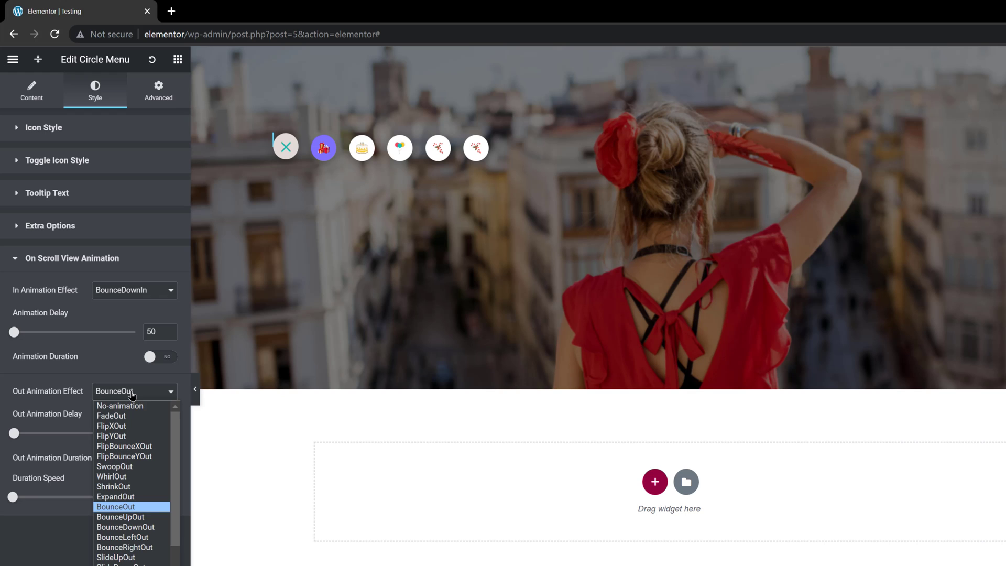
{"action": "left_click", "coordinate": [132, 508]}
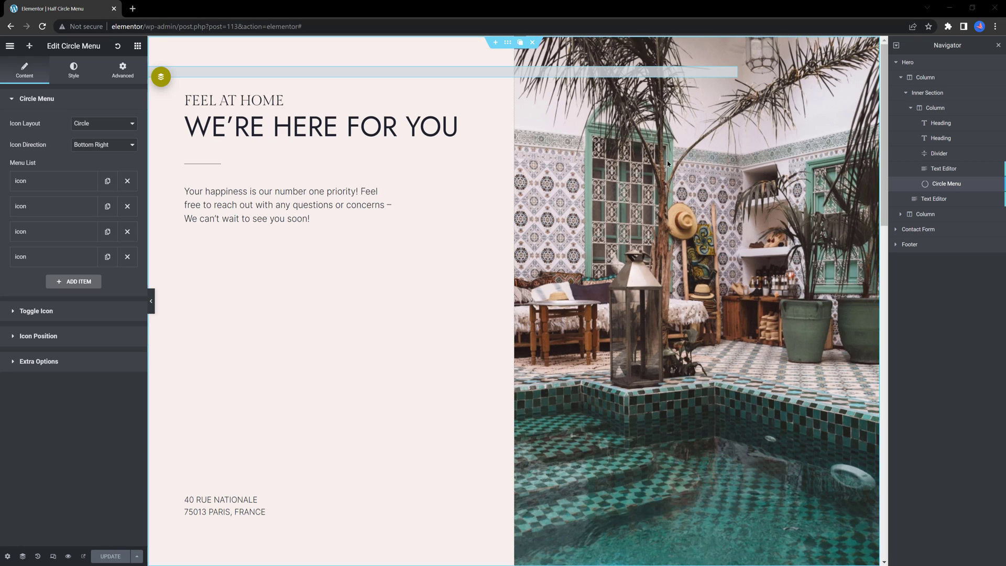
{"action": "left_click", "coordinate": [161, 77]}
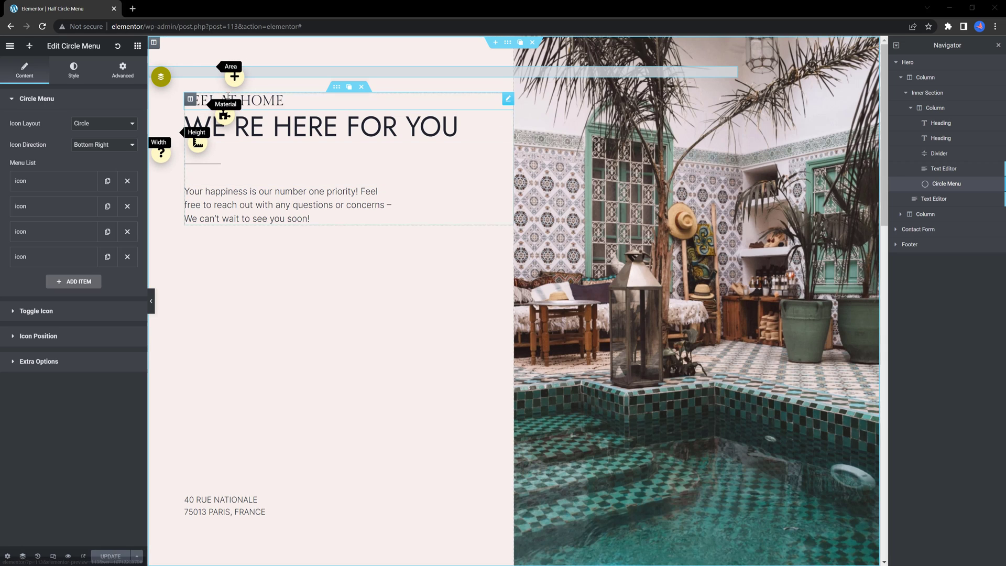
{"action": "left_click", "coordinate": [161, 77]}
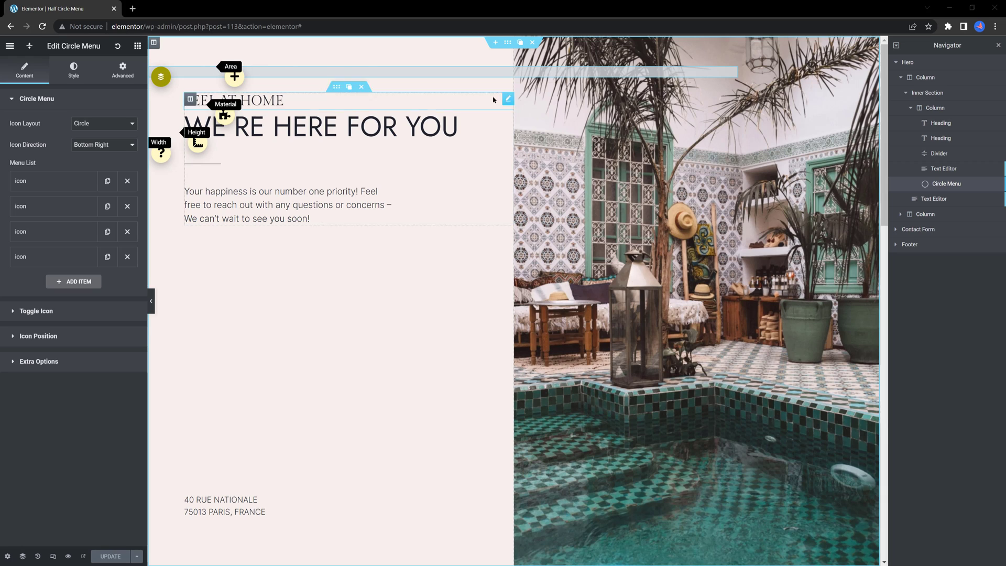
{"action": "mouse_move", "coordinate": [165, 83]}
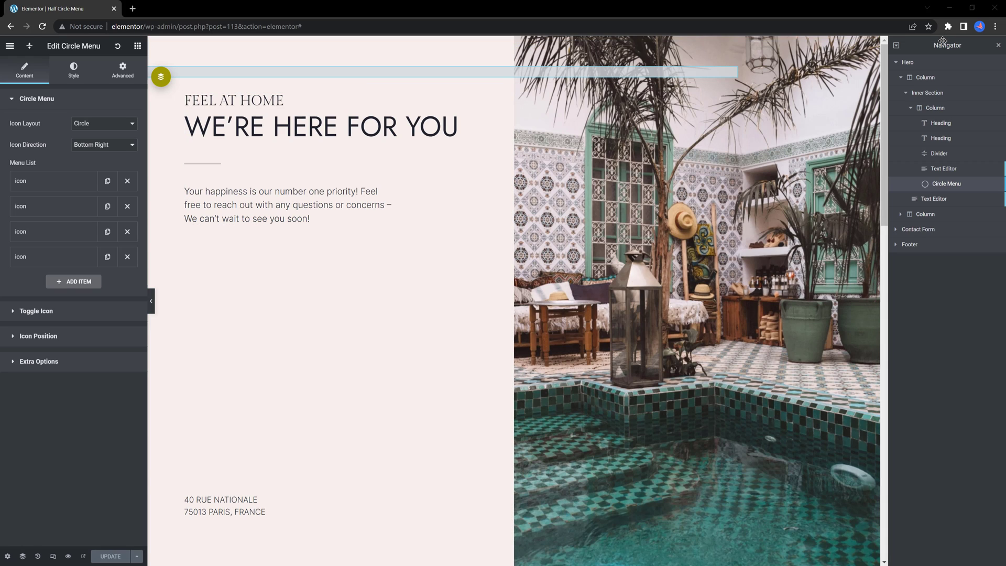
Step: Replace the old widget with a new Circle Menu below the heading, using Straight layout, nudged slightly left
{"action": "key", "text": "Delete"}
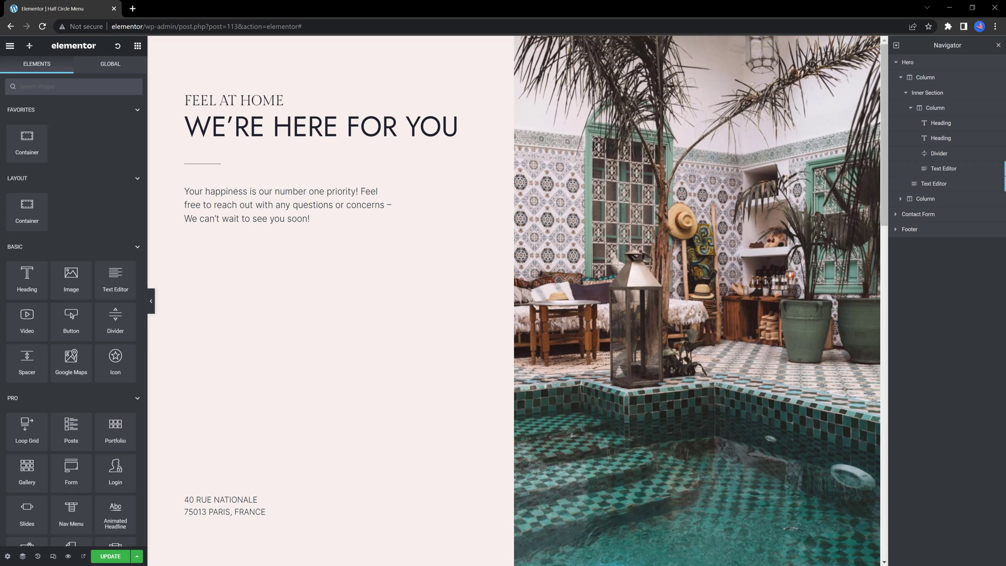
{"action": "type", "text": "circle"}
{"action": "left_click_drag", "start_coordinate": [27, 116], "coordinate": [252, 149]}
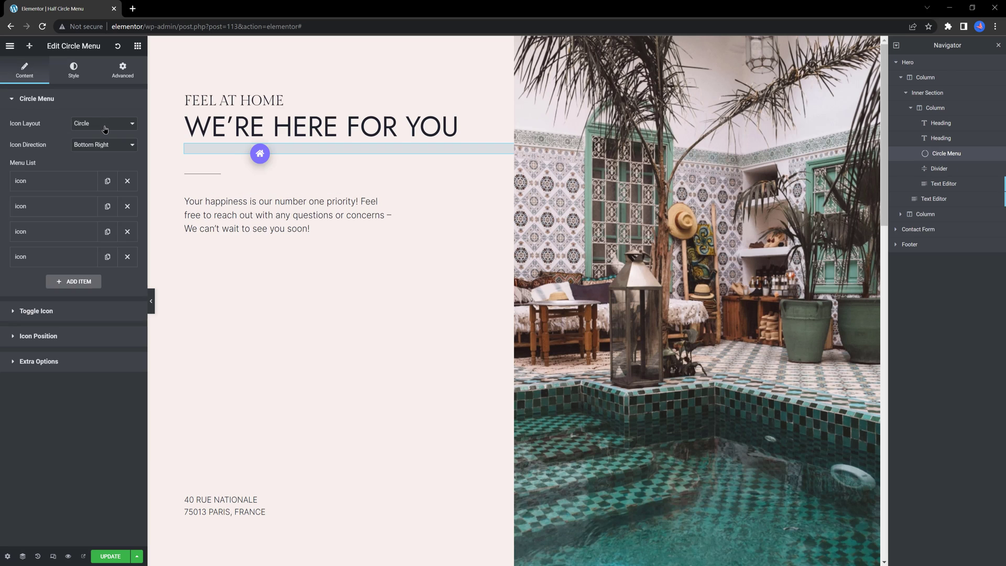
{"action": "left_click", "coordinate": [105, 126]}
{"action": "left_click", "coordinate": [85, 142]}
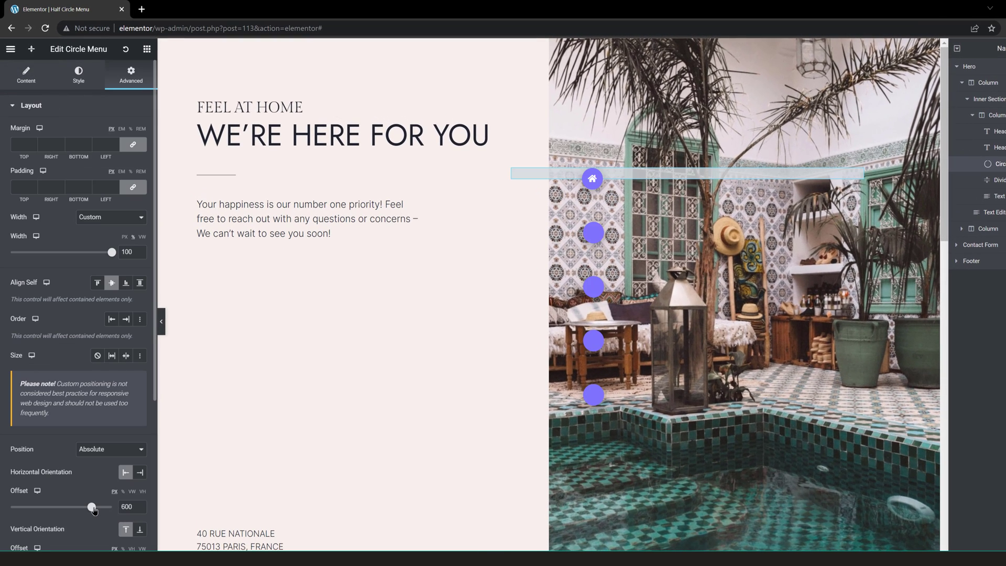
{"action": "left_click_drag", "start_coordinate": [93, 510], "coordinate": [90, 509]}
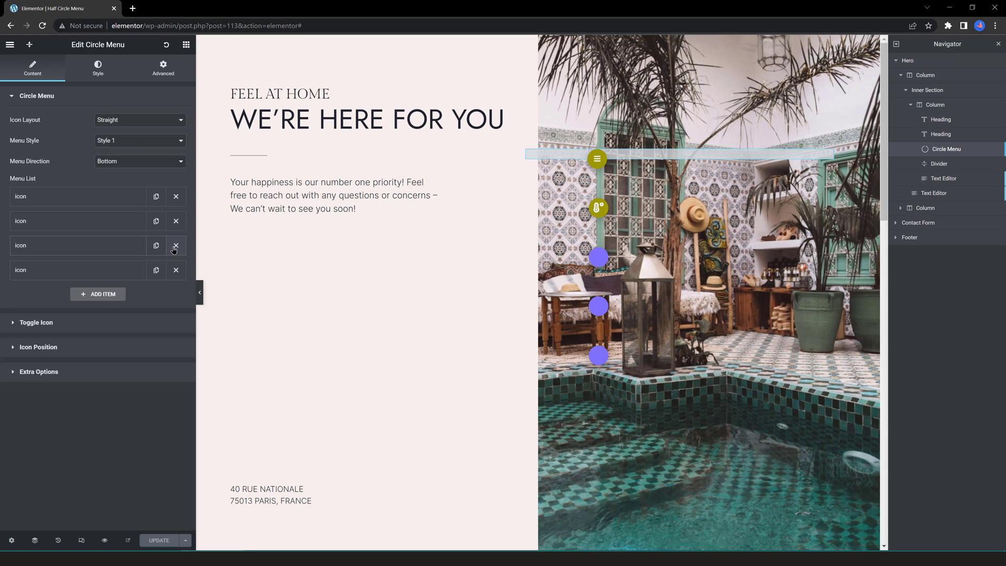
Step: Remove and duplicate Menu List items so the menu has four items
{"action": "left_click", "coordinate": [174, 246]}
{"action": "left_click", "coordinate": [176, 245]}
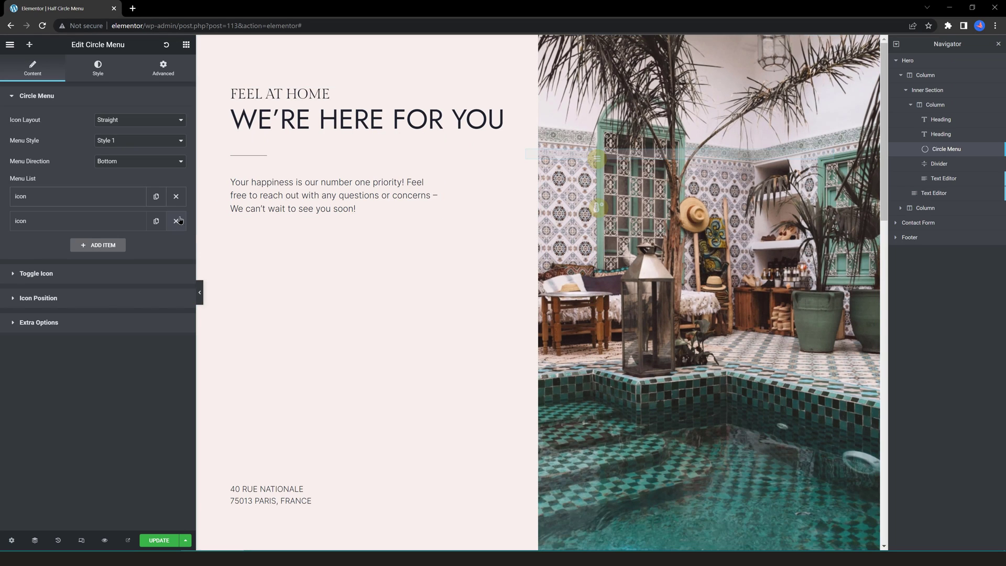
{"action": "left_click", "coordinate": [155, 229]}
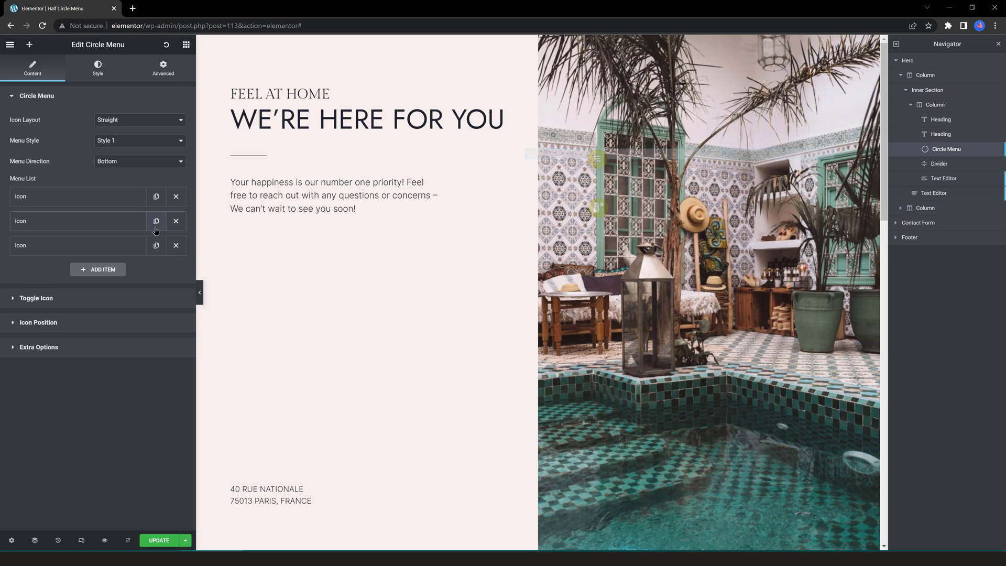
{"action": "left_click", "coordinate": [156, 247]}
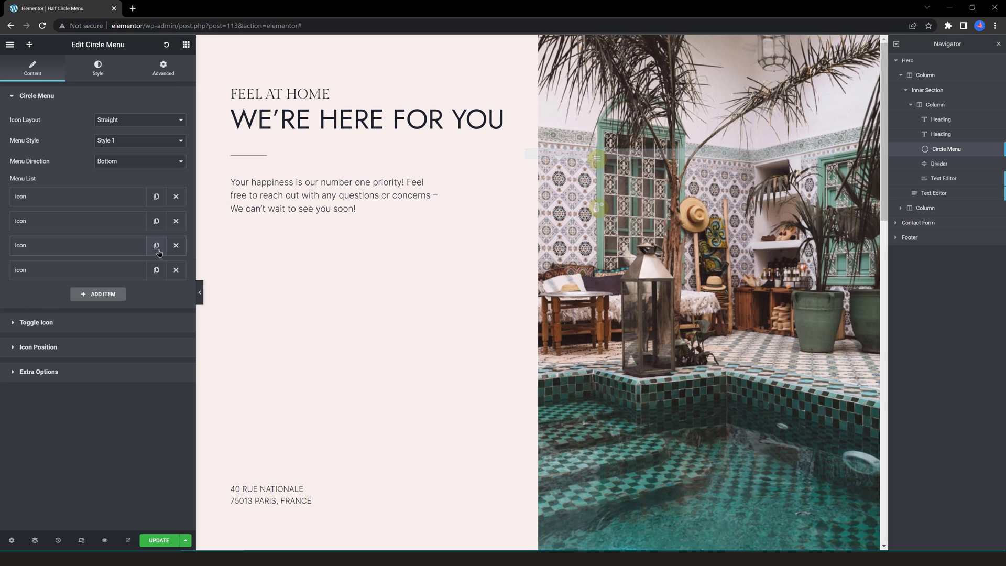
{"action": "left_click", "coordinate": [77, 370]}
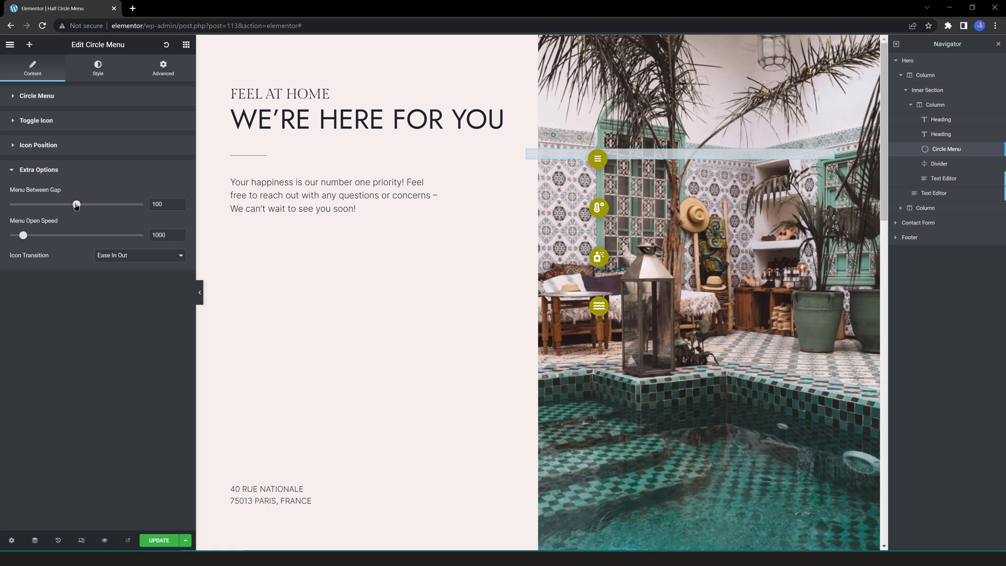
Step: Set the Menu Between Gap to 80 and the horizontal offset to 469
{"action": "left_click_drag", "start_coordinate": [76, 206], "coordinate": [63, 206]}
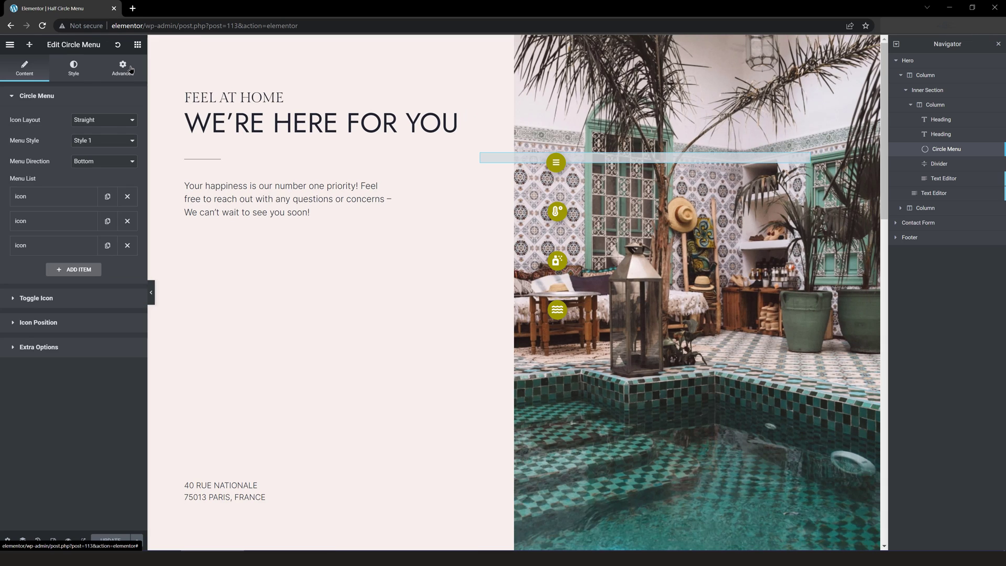
{"action": "left_click", "coordinate": [130, 70]}
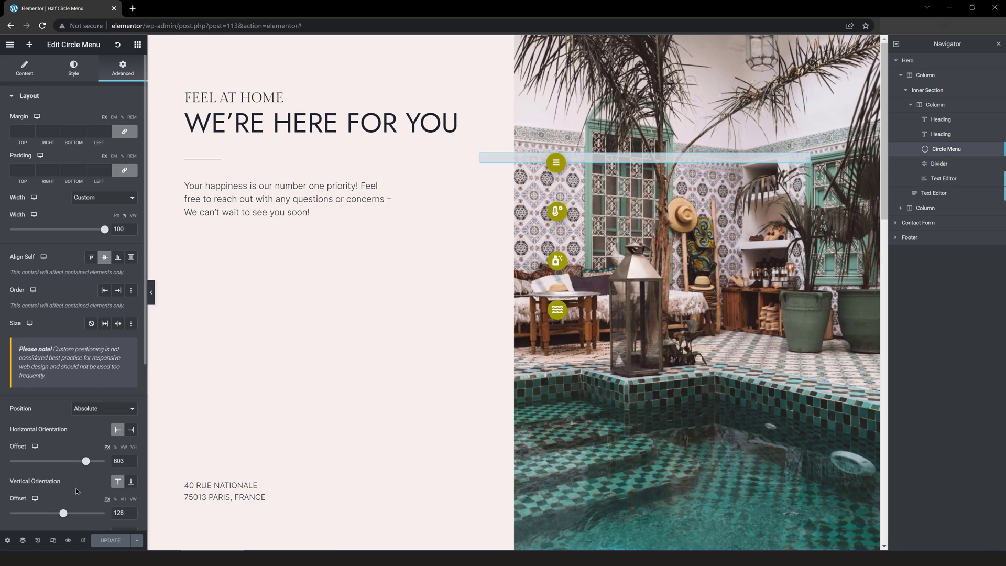
{"action": "left_click_drag", "start_coordinate": [86, 461], "coordinate": [79, 461]}
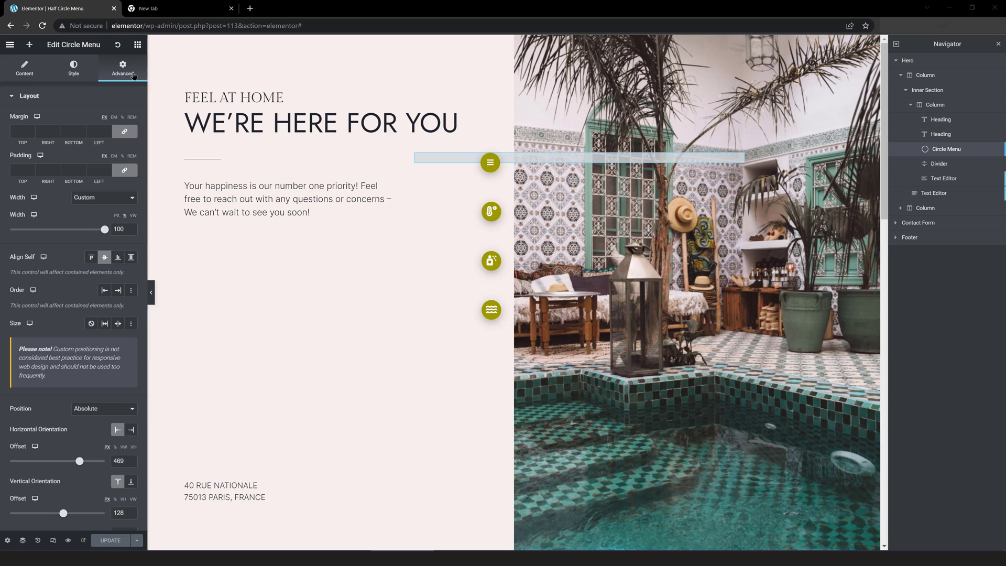
Step: Switch the menu to Circle layout and preview the Temp, Air and Water icons
{"action": "left_click", "coordinate": [25, 71]}
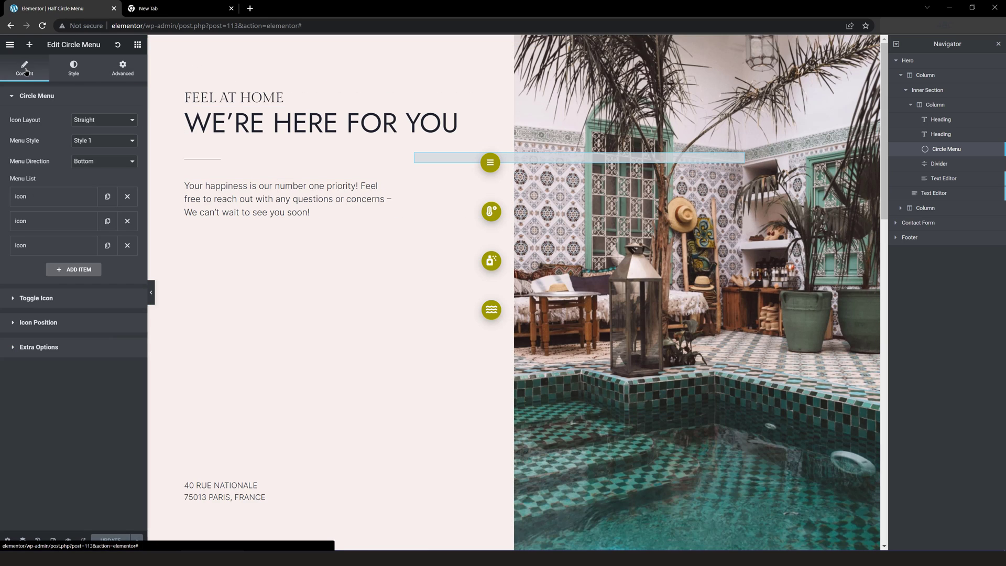
{"action": "left_click", "coordinate": [101, 120]}
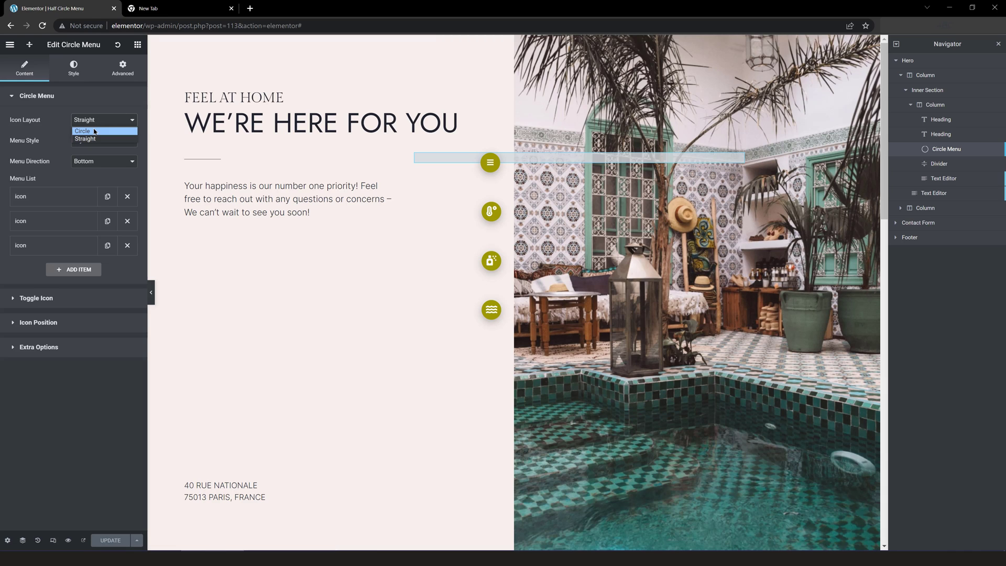
{"action": "left_click", "coordinate": [94, 131]}
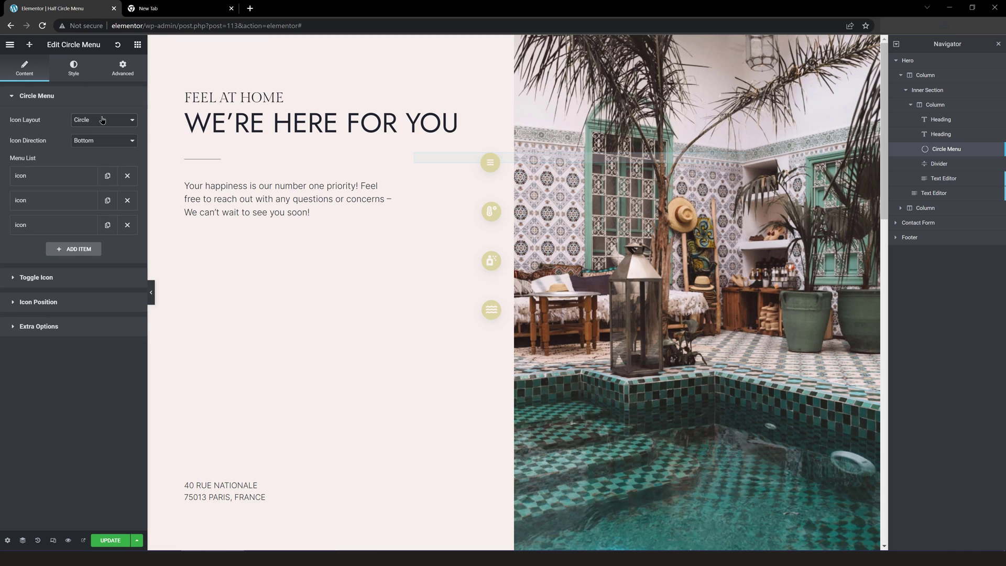
{"action": "left_click", "coordinate": [488, 164]}
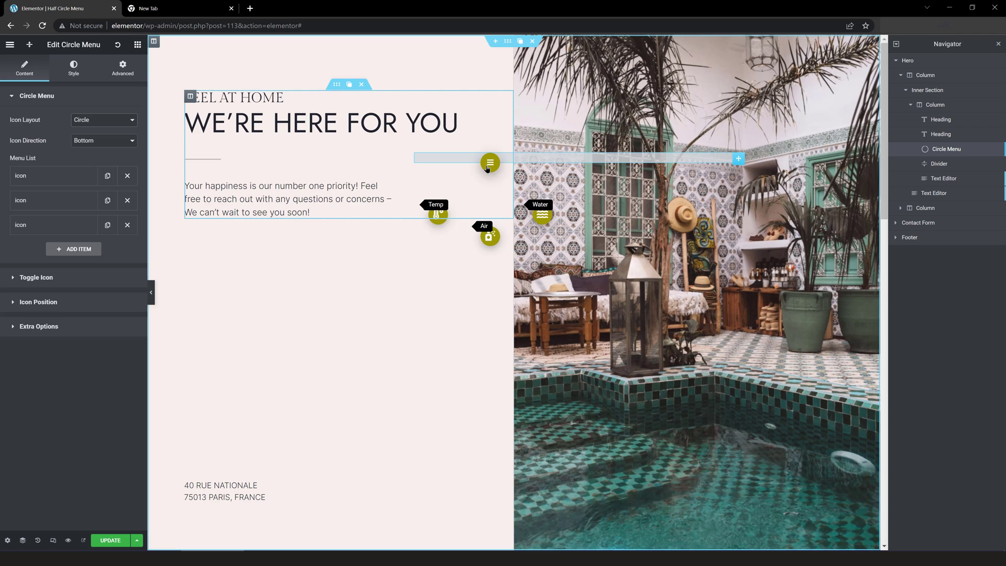
Step: Try Left as the icon direction, then settle on Right
{"action": "left_click", "coordinate": [95, 141]}
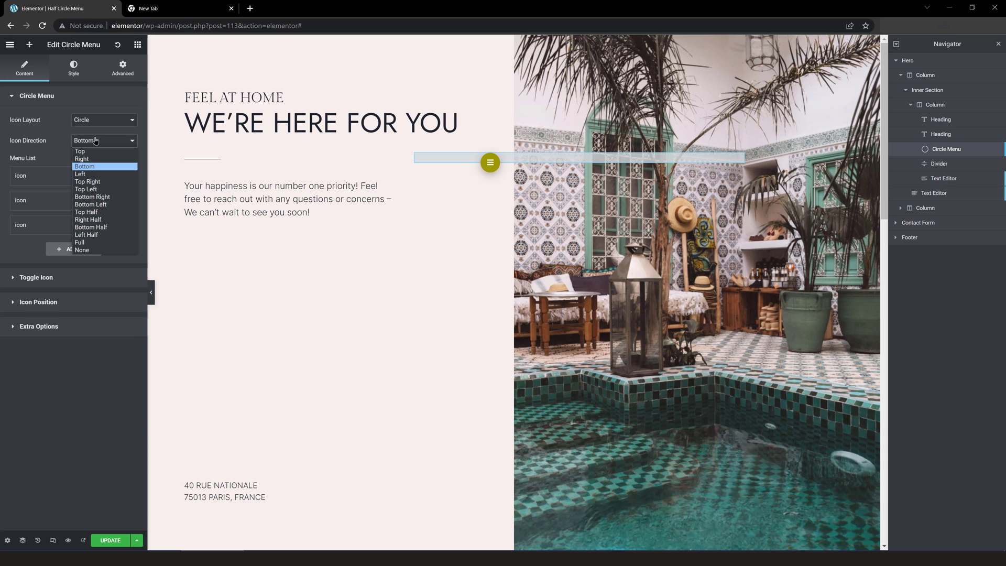
{"action": "left_click", "coordinate": [89, 174]}
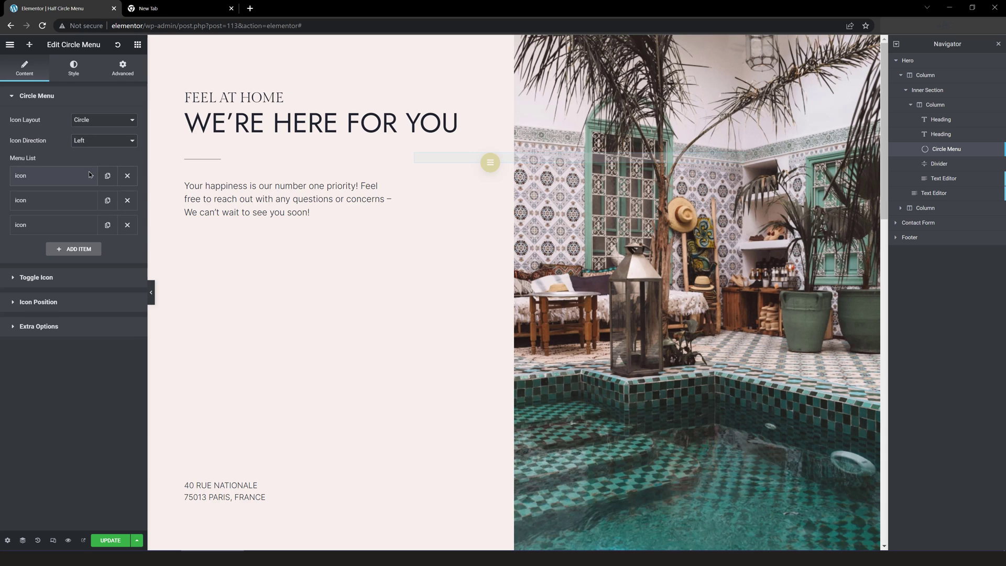
{"action": "left_click", "coordinate": [112, 143]}
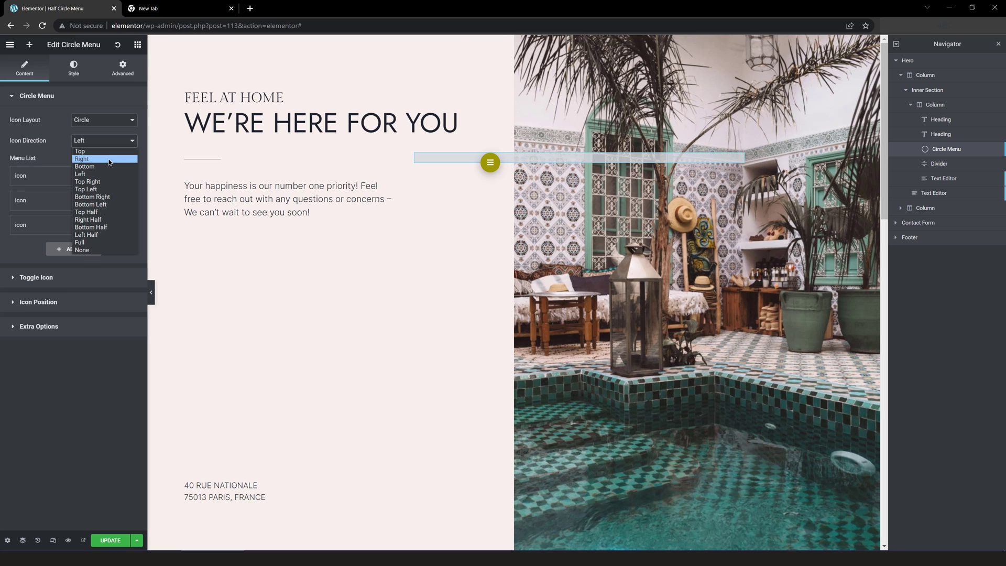
{"action": "left_click", "coordinate": [489, 163]}
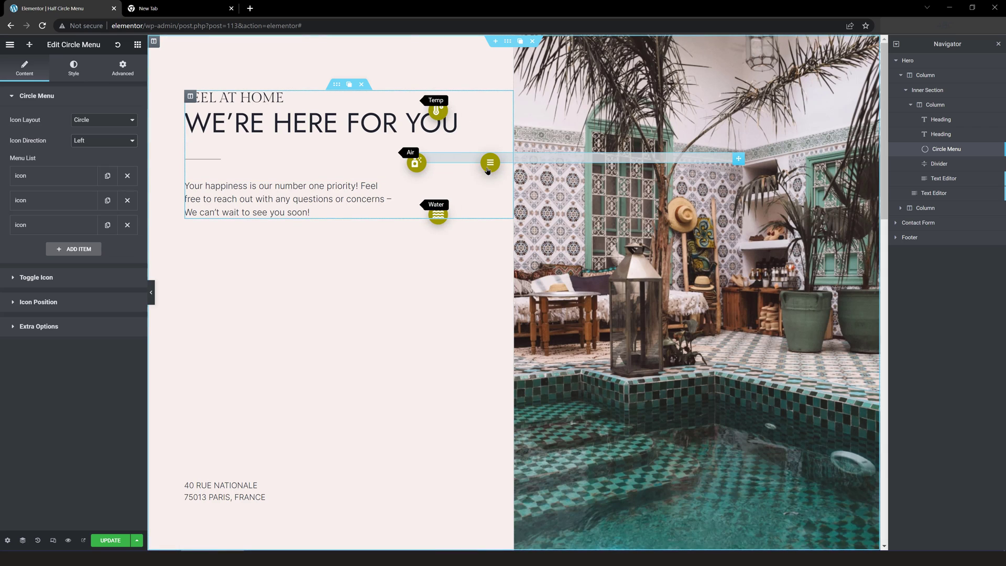
{"action": "left_click", "coordinate": [112, 139]}
{"action": "left_click", "coordinate": [95, 160]}
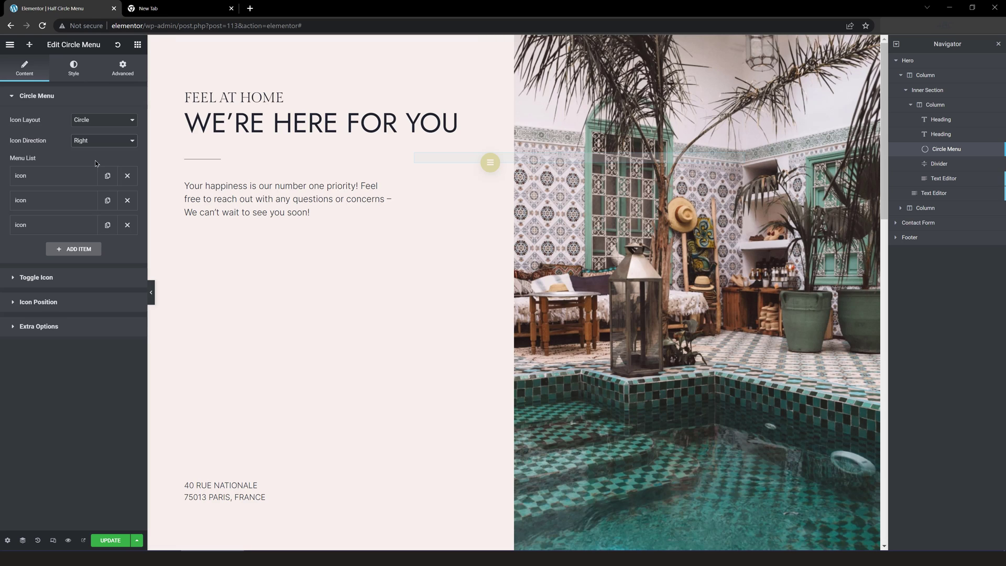
{"action": "left_click", "coordinate": [490, 163]}
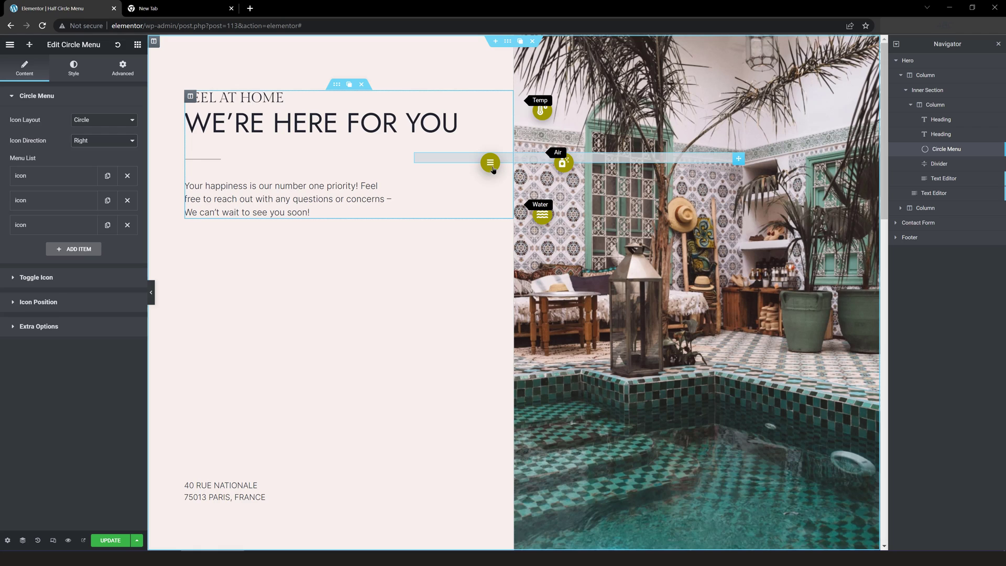